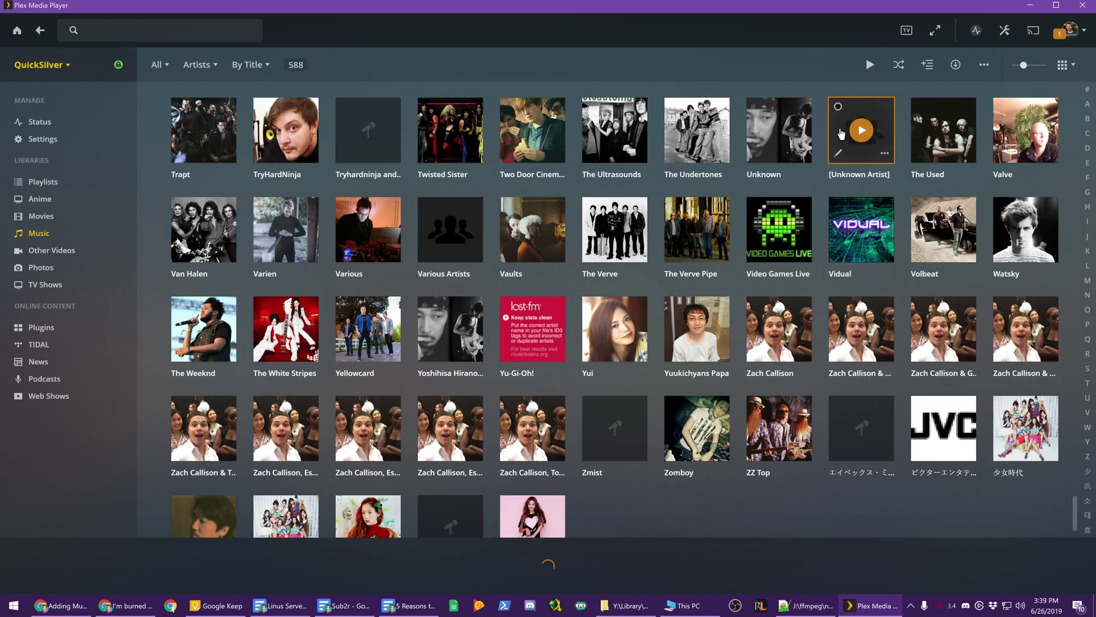
Open the [Unknown Artist] album that has its own cover art, pause playback and review its track list.
click(841, 133)
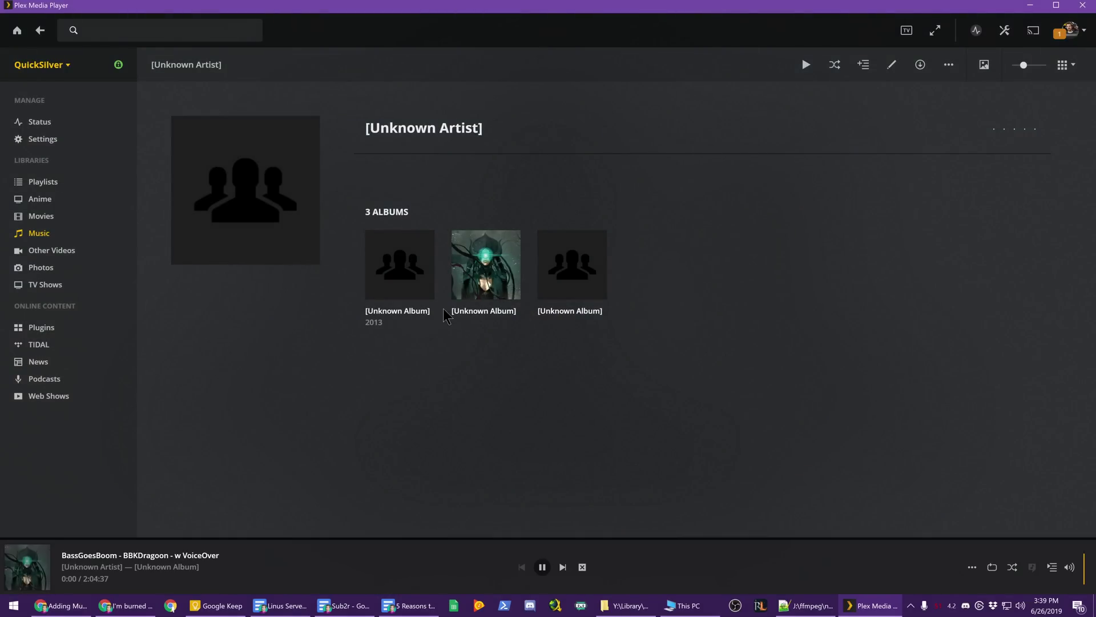
click(470, 311)
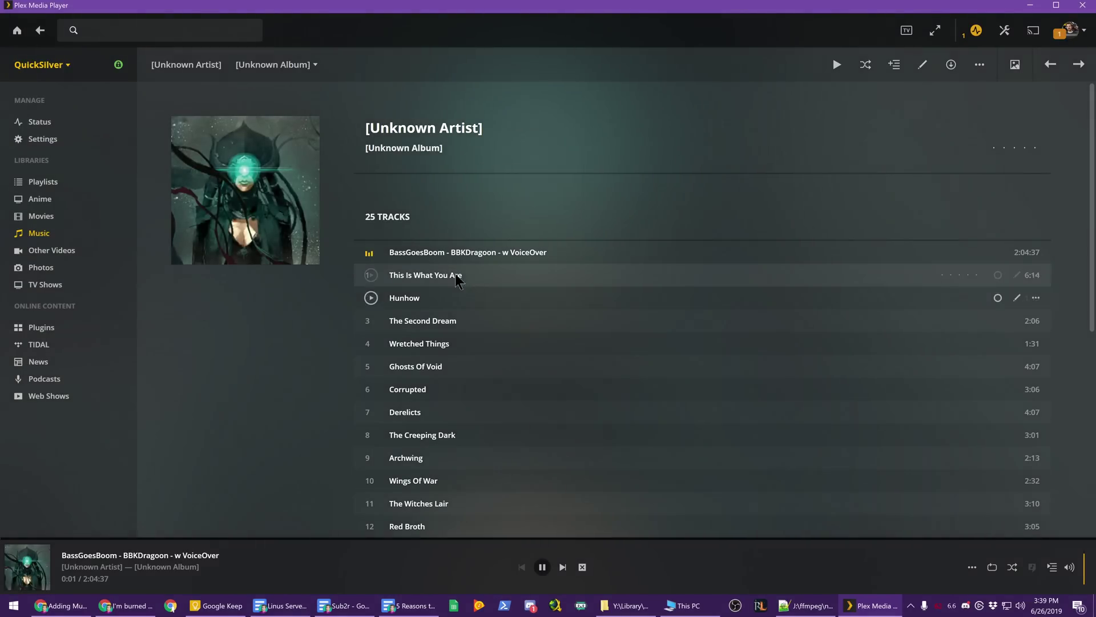
click(537, 568)
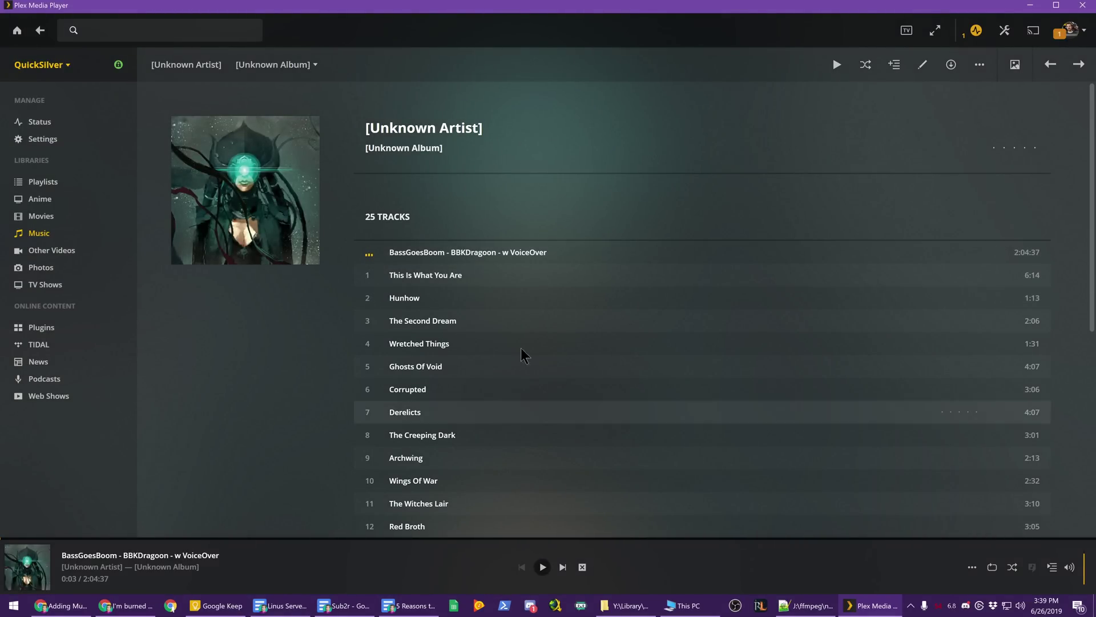
scroll(451, 354, down, 2)
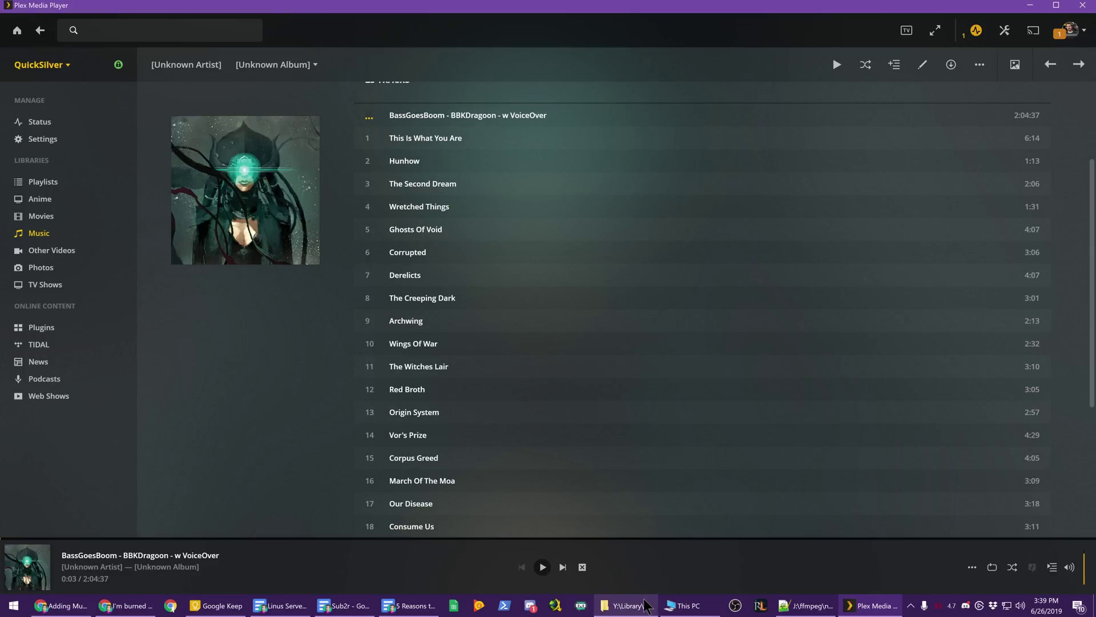
Switch to File Explorer's Warframe OST folder and widen the Name column to show the full file names.
click(625, 605)
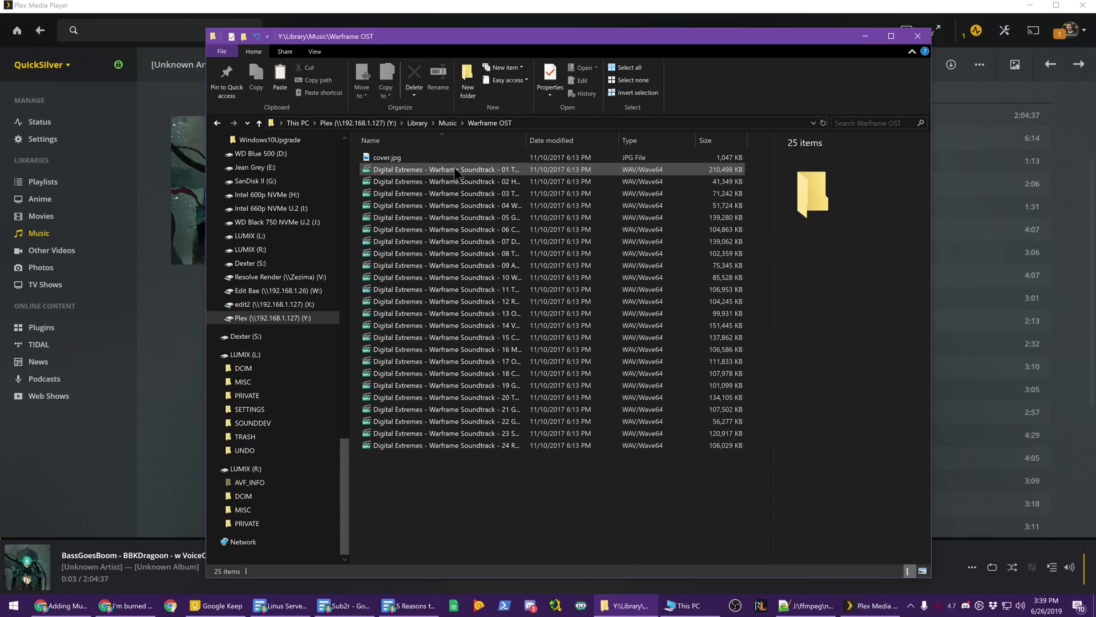
drag(529, 139, 638, 140)
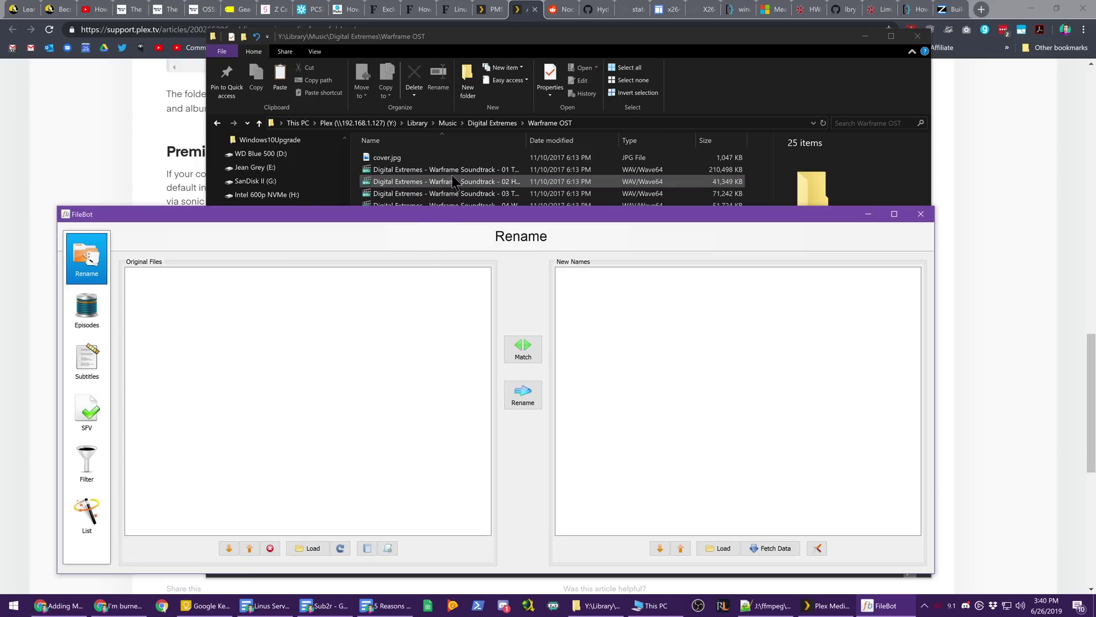
Load the 24 Warframe Soundtrack WAV files into FileBot's Original Files list and look through them.
click(451, 169)
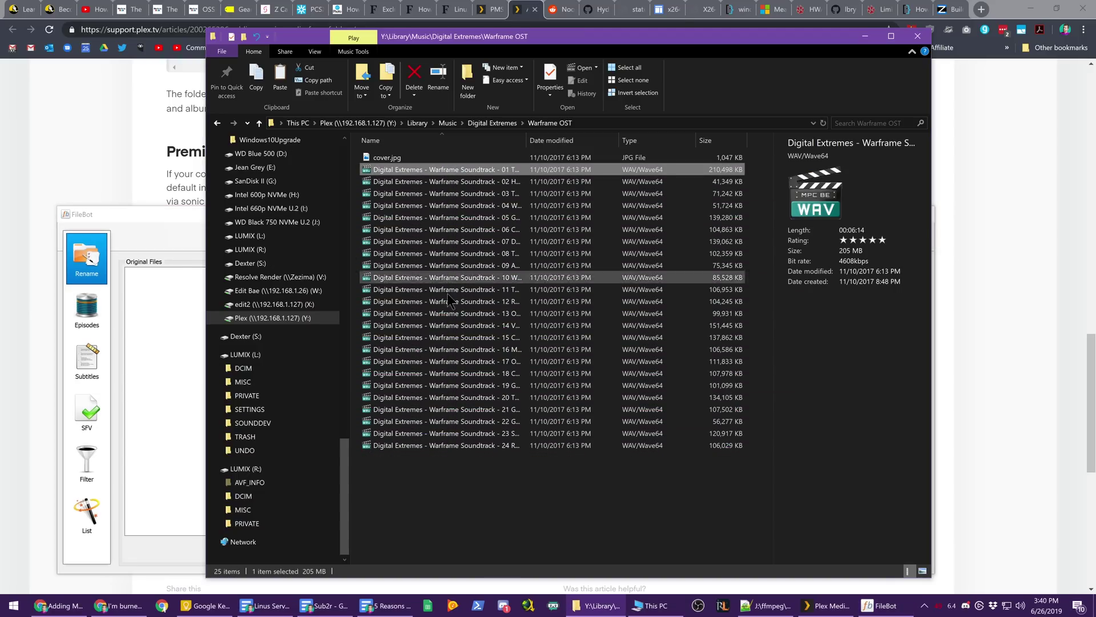
shift+click(451, 445)
drag(466, 380, 191, 331)
click(179, 221)
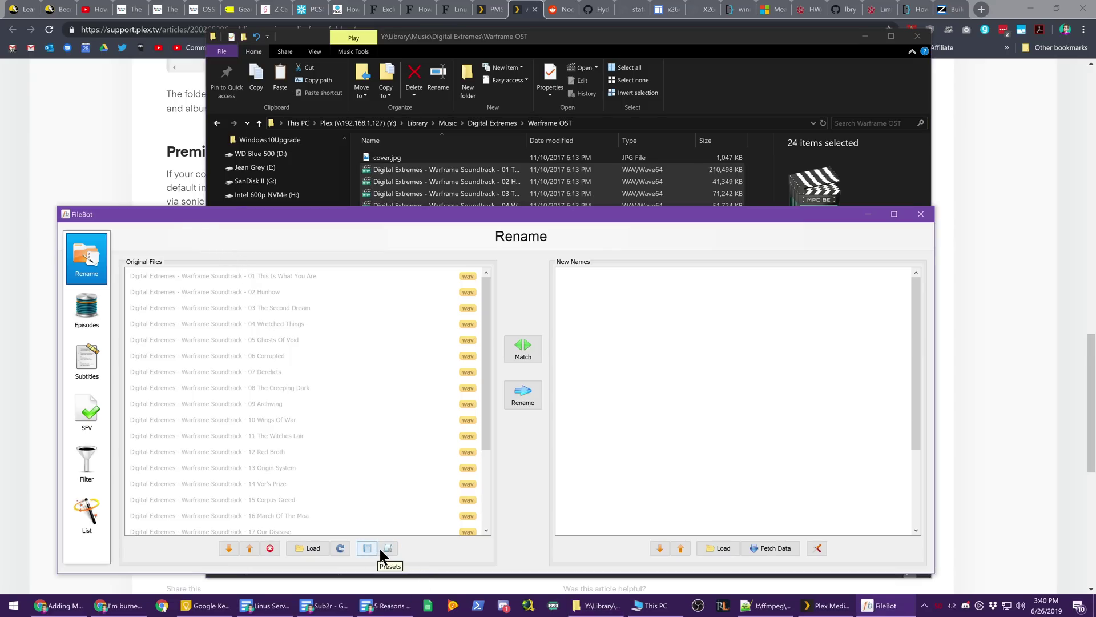
scroll(398, 465, down, 3)
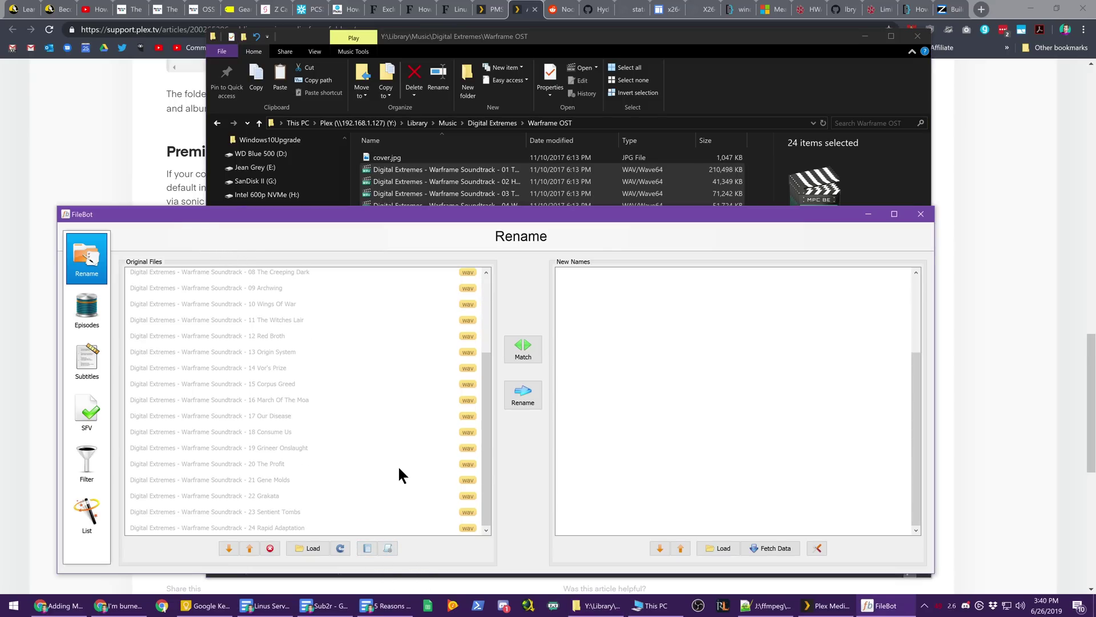
Try to match and rename the loaded tracks, look at FileBot's Episodes, Filter and List tools, and close FileBot.
click(526, 393)
click(518, 360)
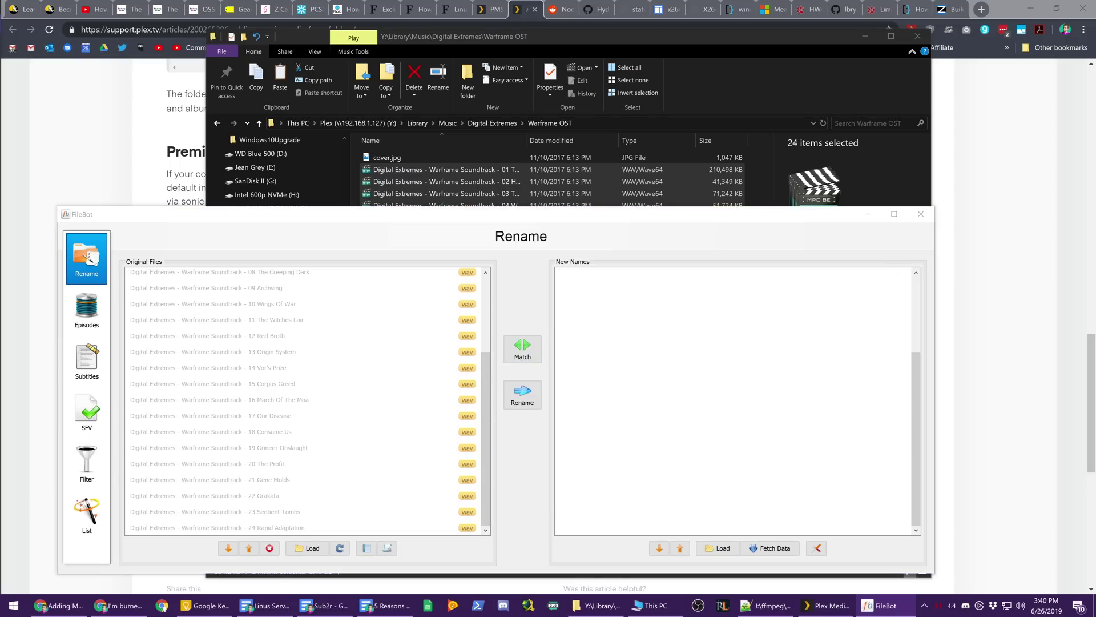
click(522, 348)
click(516, 428)
click(87, 308)
click(87, 464)
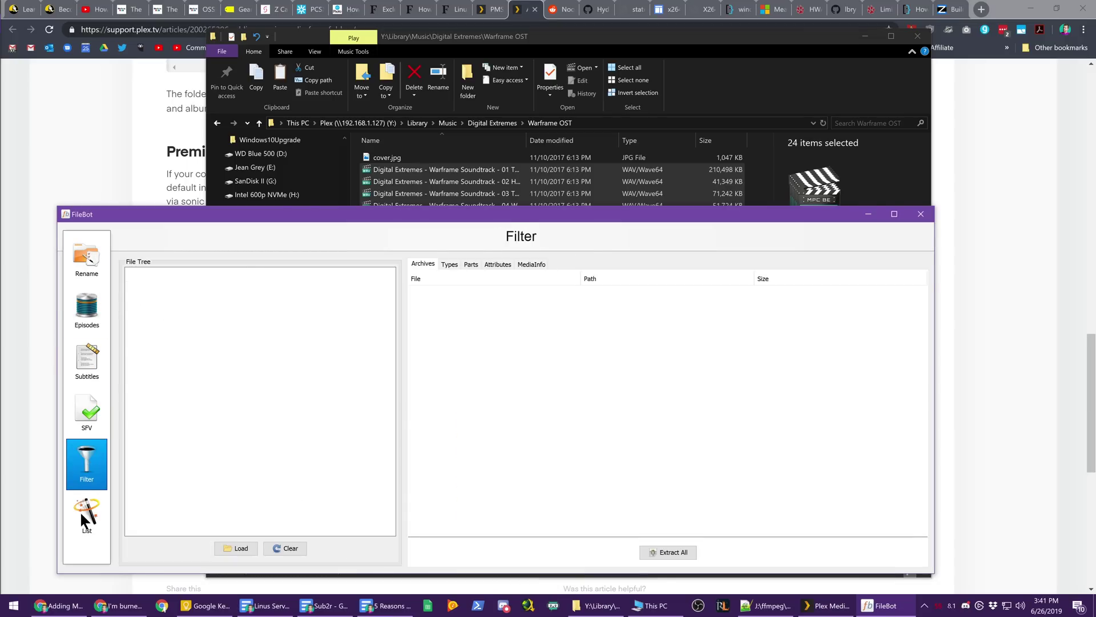
click(84, 519)
key(alt+F4)
Rename the first four WAV files "01 This Is What You Are", "02 Hunhow", "03 The Second Dream" and "04 Wretched Things".
click(538, 170)
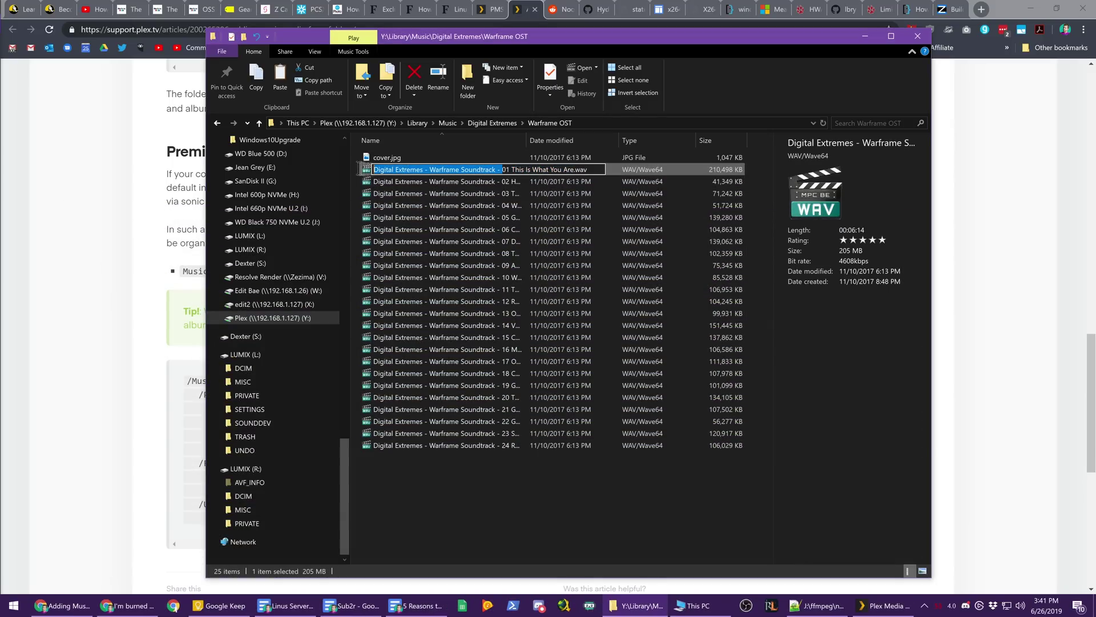
key(F2)
text(01 This Is What You Are)
key(Tab)
text(02 Hunhow)
key(Tab)
text(03 The Second Dream)
key(Tab)
text(04 Wretched Things)
key(Tab)
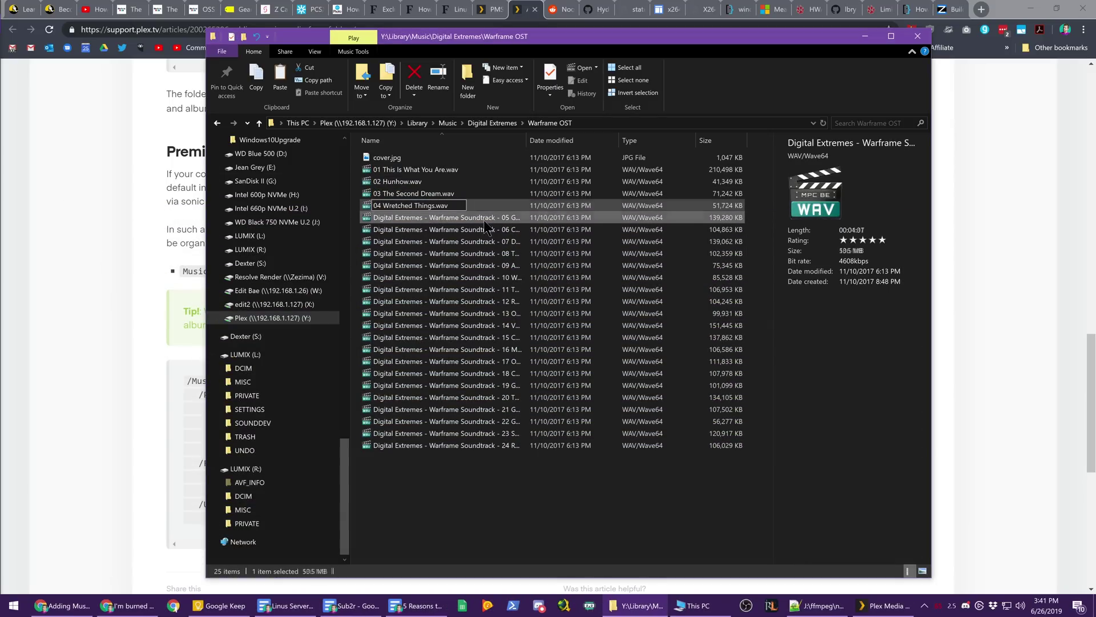
Rename the fifth to eighth tracks "05 Ghosts Of Void", "06 Corrupted", "07 Derelicts" and "08 The Creeping Dark".
text(05 Ghosts Of Void)
key(Tab)
text(06 Corrupted)
key(Tab)
text(07 Derelicts)
key(Tab)
text(08 The Creeping Dark)
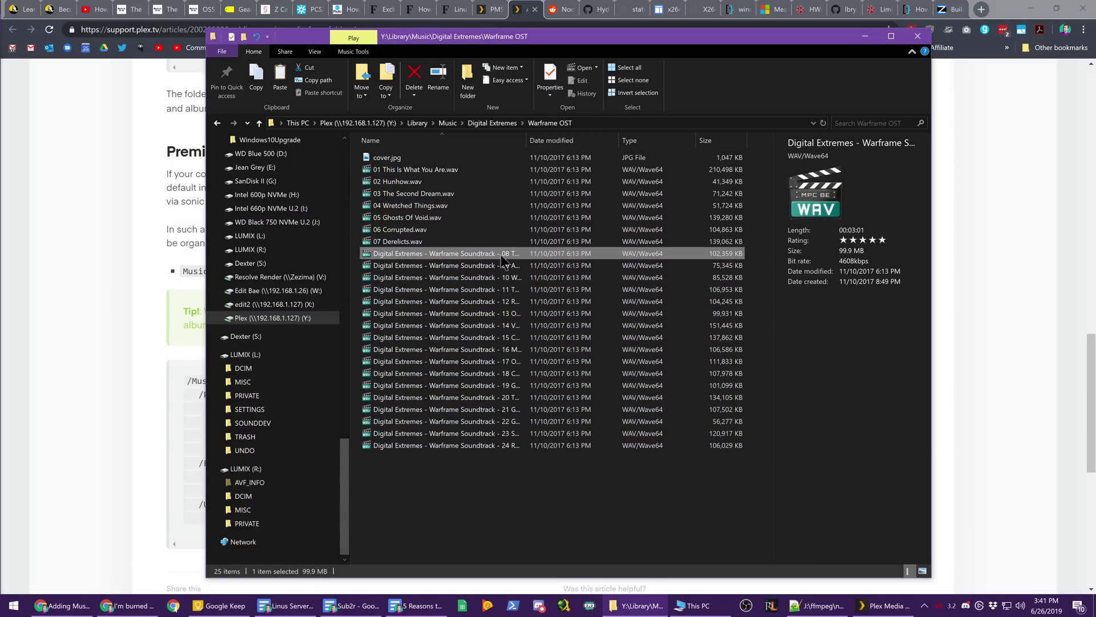
key(Tab)
Rename the ninth to twelfth tracks "09 Archwing", "10 Wings Of War", "11 The Witches Lair" and "12 Red Broth".
text(09 Archwing)
key(Tab)
text(10 Wings Of War)
key(Tab)
text(11 The Witches Lair)
key(Tab)
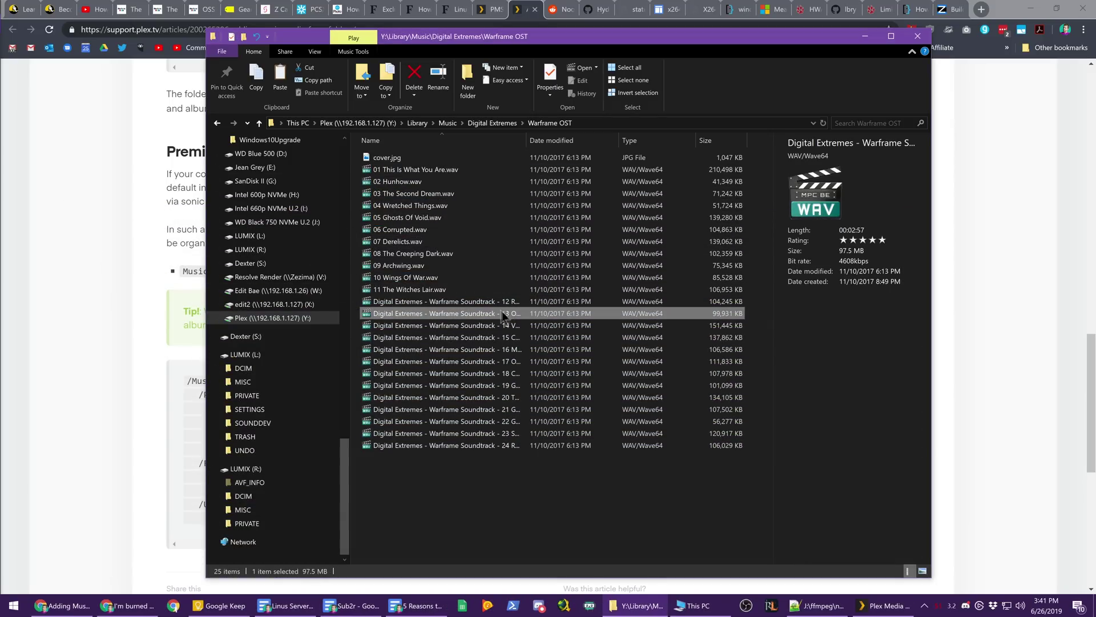
text(12 Red Broth)
key(Tab)
Rename tracks 13 to 16 as "13 Origin System", "14 Vor's Prize", "15 Corpus Greed" and "16 March Of The Moa".
text(13 Origin System)
key(Tab)
text(14 Vor's Prize)
key(Tab)
text(15 Corpus Greed)
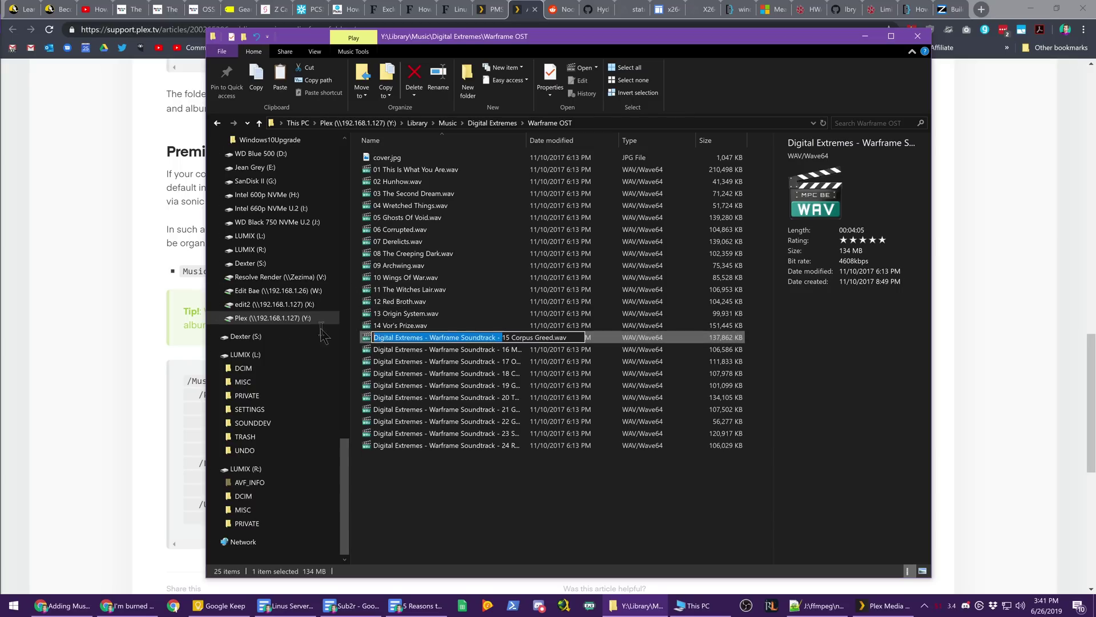
key(Tab)
text(16 March Of The Moa)
key(Tab)
Rename tracks 17 to 20 as "17 Our Disease", "18 Consume Us", "19 Grineer Onslaught" and "20 The Profit".
text(17 Our Disease)
key(Tab)
text(18 Consume Us)
key(Tab)
text(19 Grineer Onslaught)
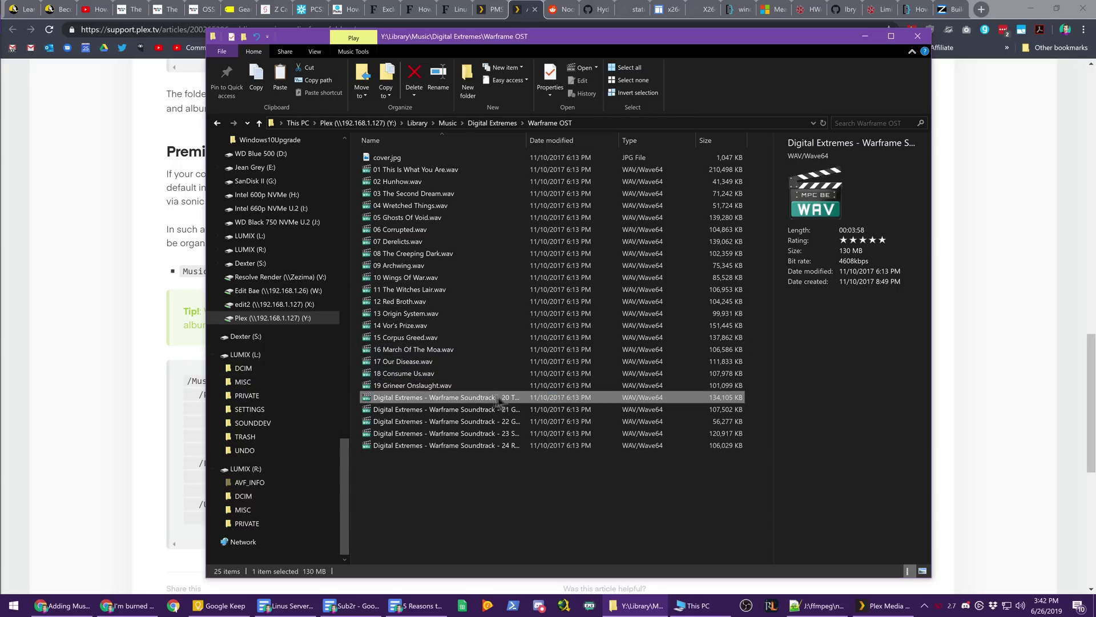
key(Tab)
text(20 The Profit)
key(Tab)
Rename the next tracks "21 Gene Molds", "22 Grakata" and "23 Sentient Tombs", and finish by stripping the prefix from track 24.
text(21 Gene Molds)
key(Tab)
key(Tab)
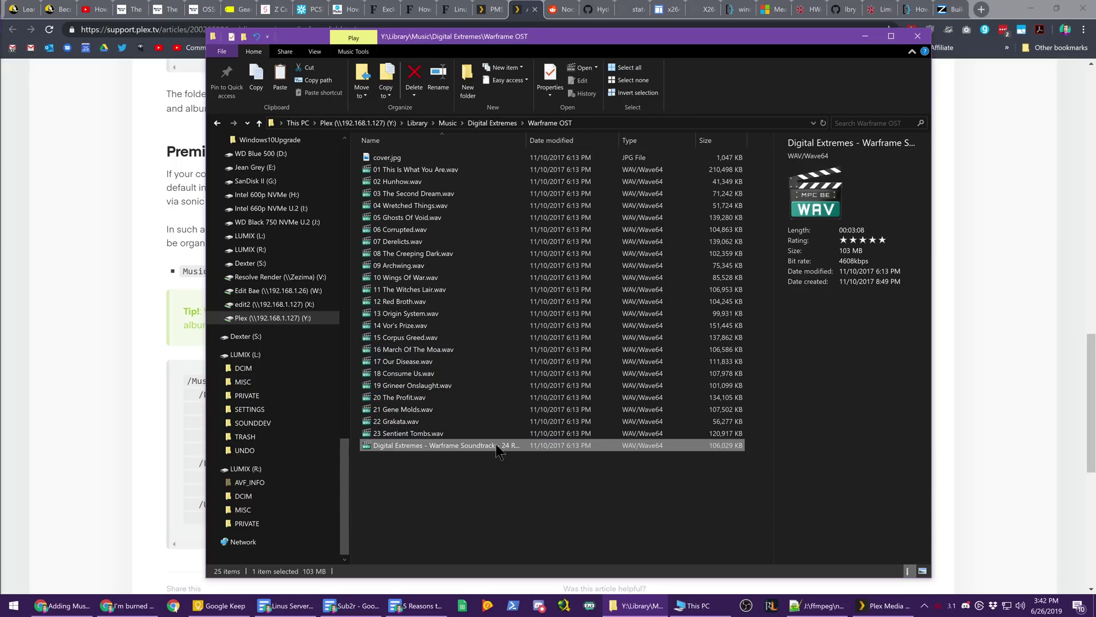
key(Return)
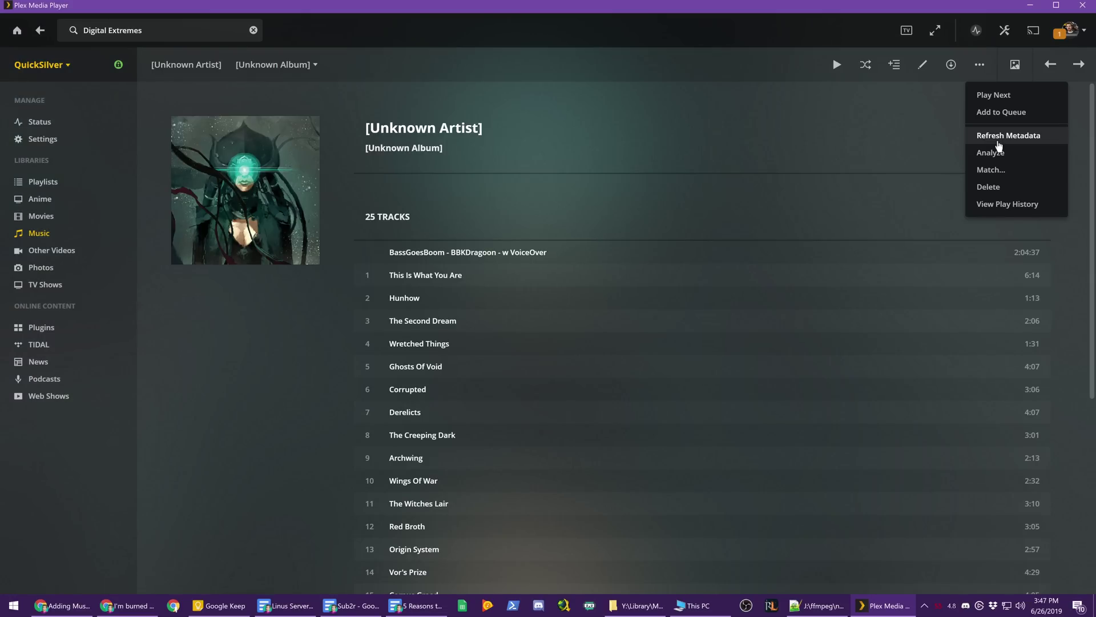
Open the unknown album's Match option in Plex Media Player and review the album's track list.
click(991, 170)
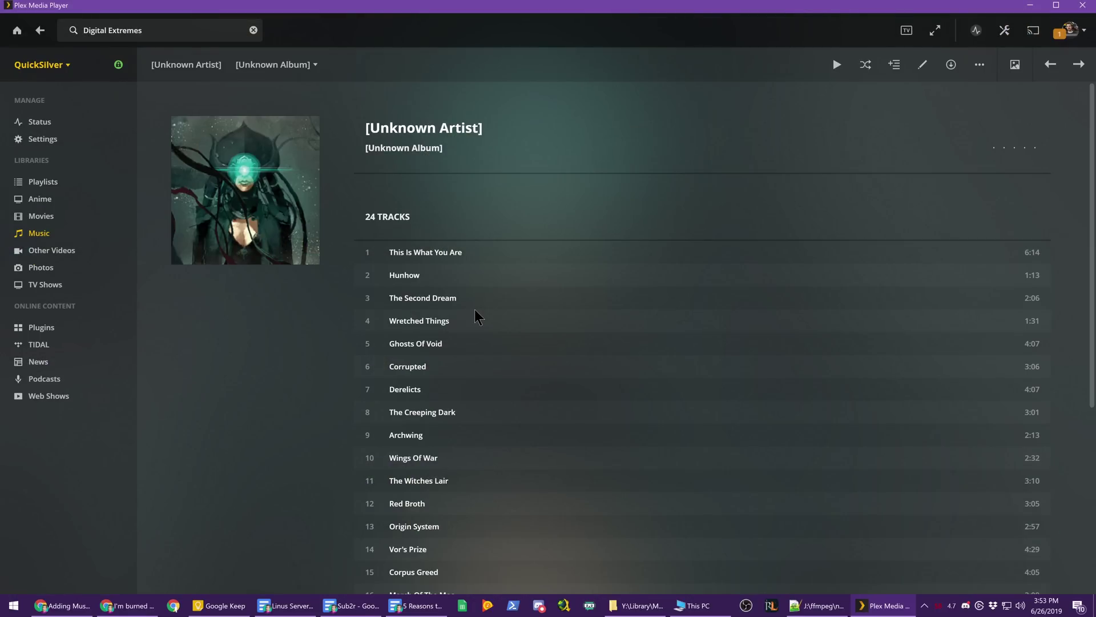
scroll(489, 286, down, 5)
scroll(489, 286, up, 5)
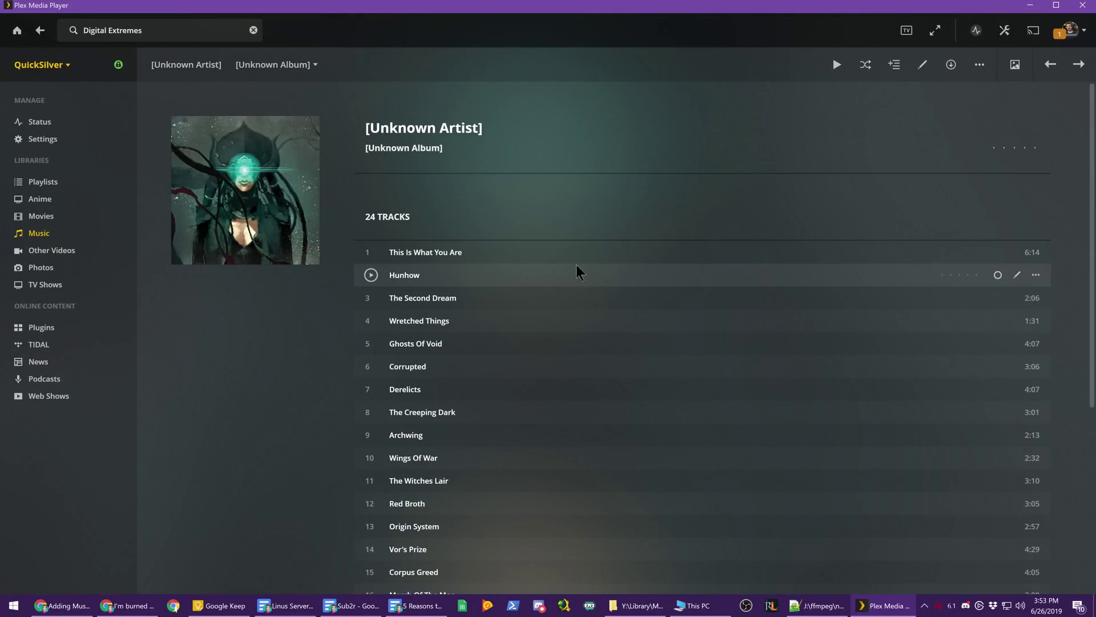
Set the unknown album's title to "Warframe OST" with the field unlocked, and save the change.
click(921, 67)
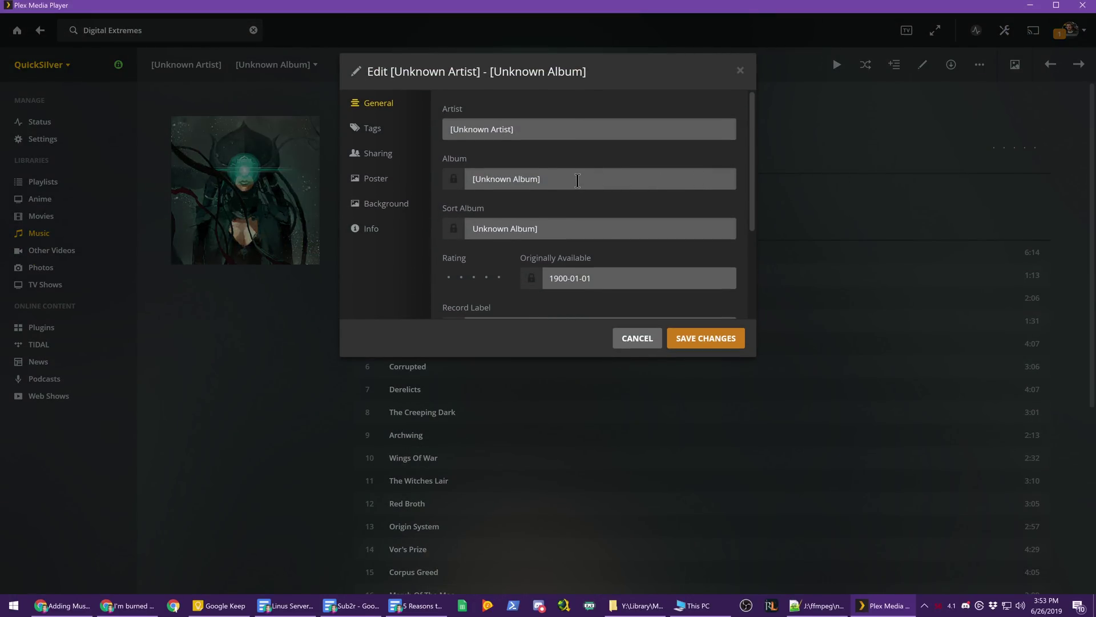
click(577, 180)
text(Warframe OST)
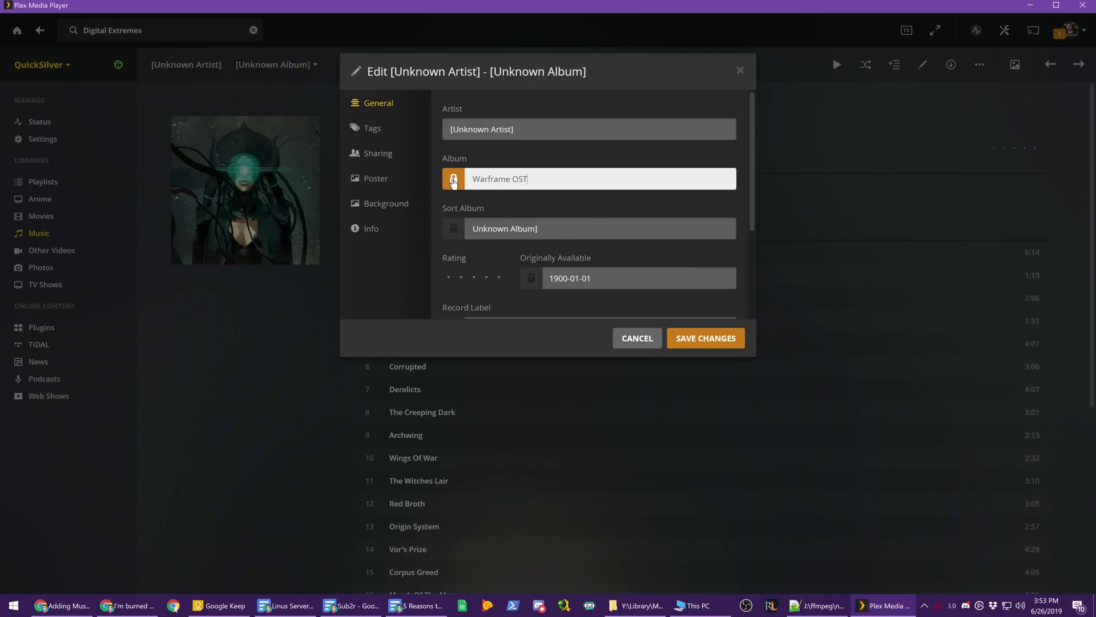
click(454, 180)
click(691, 338)
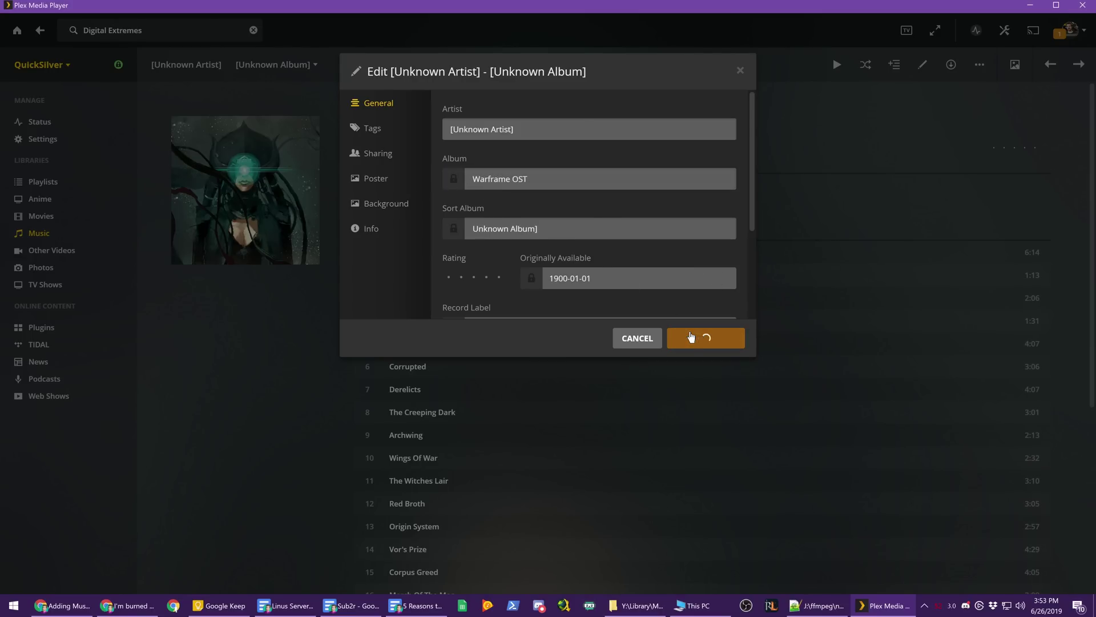
Reopen the album's details for editing and set the artist to "Digital Extremes".
click(923, 64)
text(D)
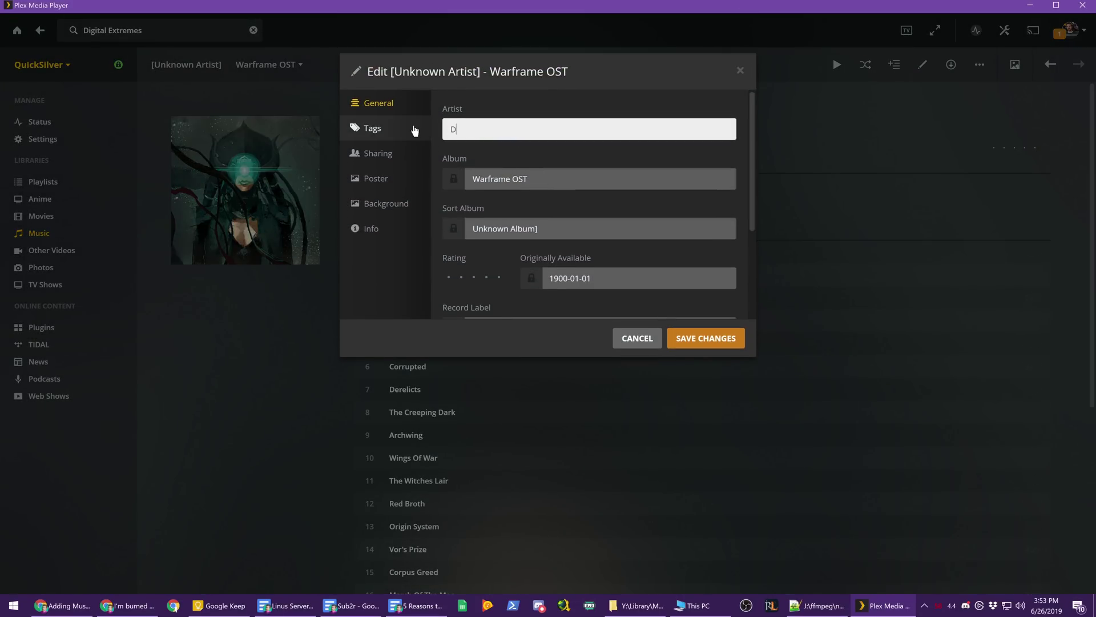
text(igital Extremes)
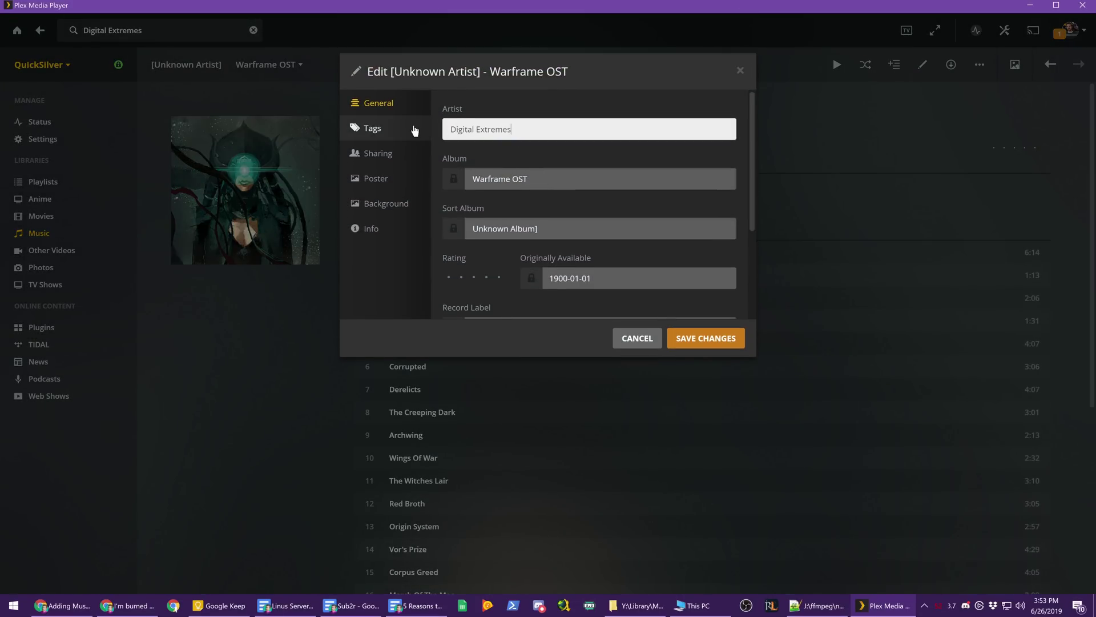
Copy the album title "Warframe OST" into the Sort Album field and unlock that field.
triple_click(548, 179)
key(ctrl+c)
click(514, 228)
key(ctrl+a)
key(ctrl+v)
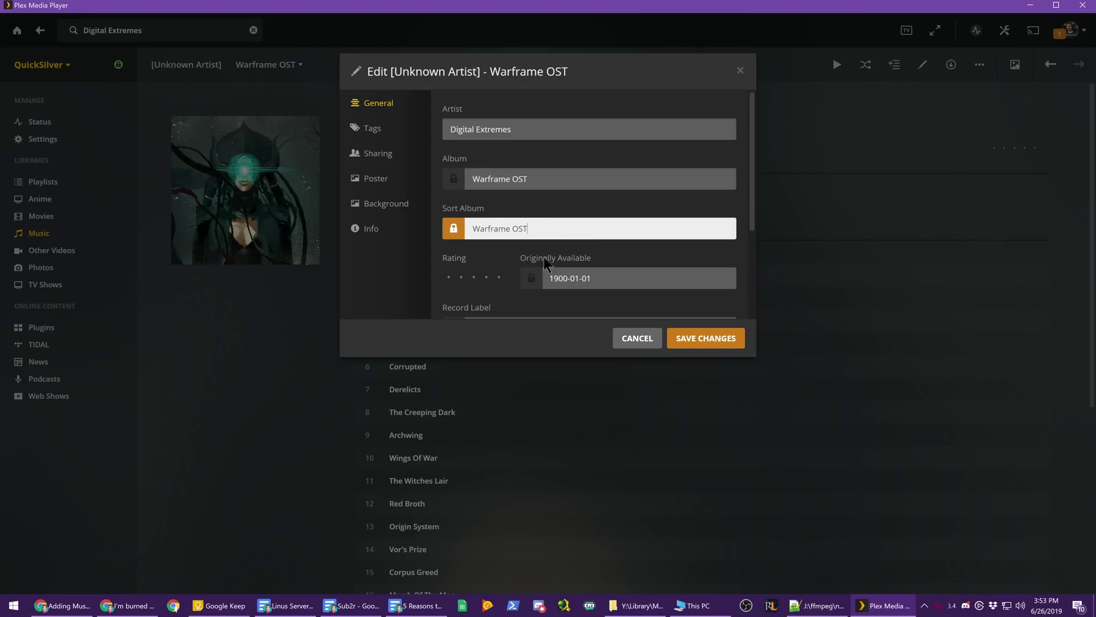
click(461, 238)
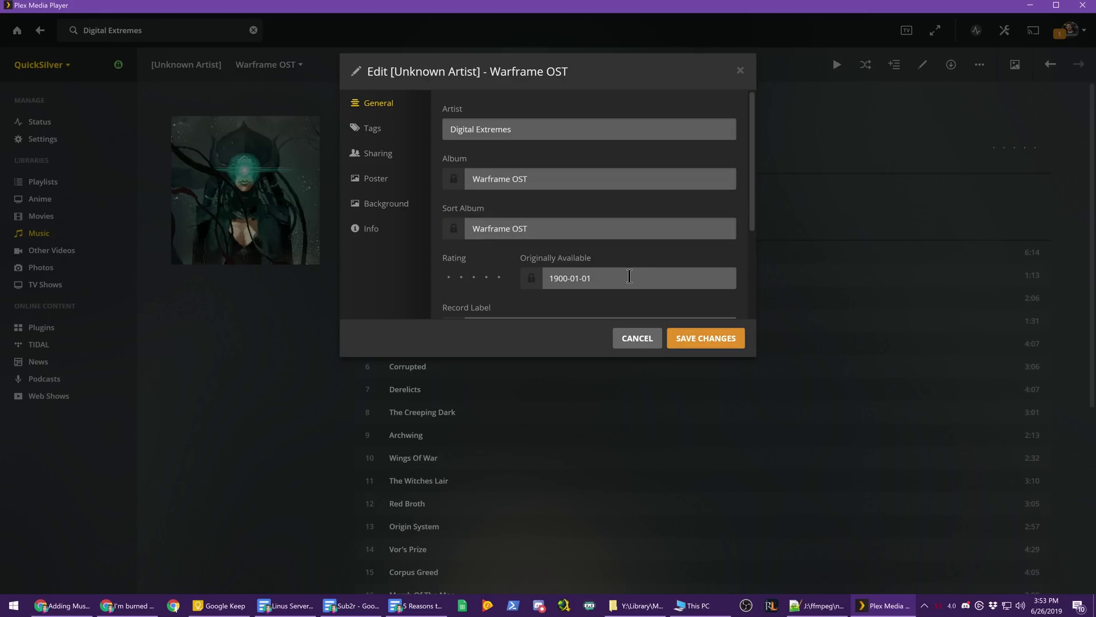
Set the Originally Available date to 2017 and try to save the album with its fields locked and unlocked.
triple_click(629, 276)
text(201)
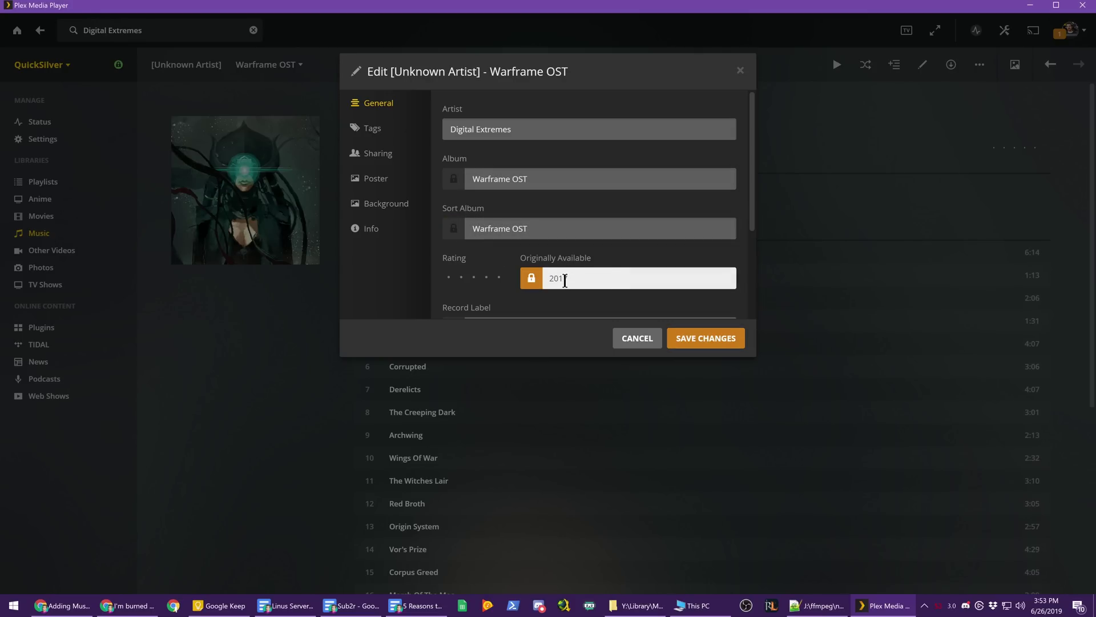
text(7)
click(611, 292)
scroll(612, 290, down, 1)
click(707, 340)
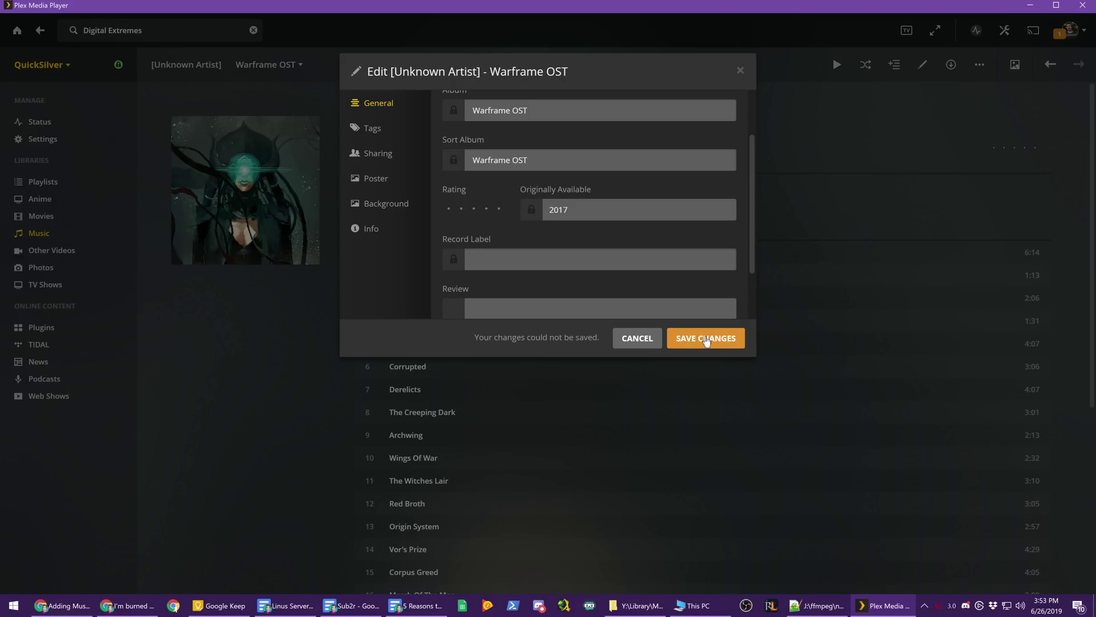
scroll(619, 285, up, 1)
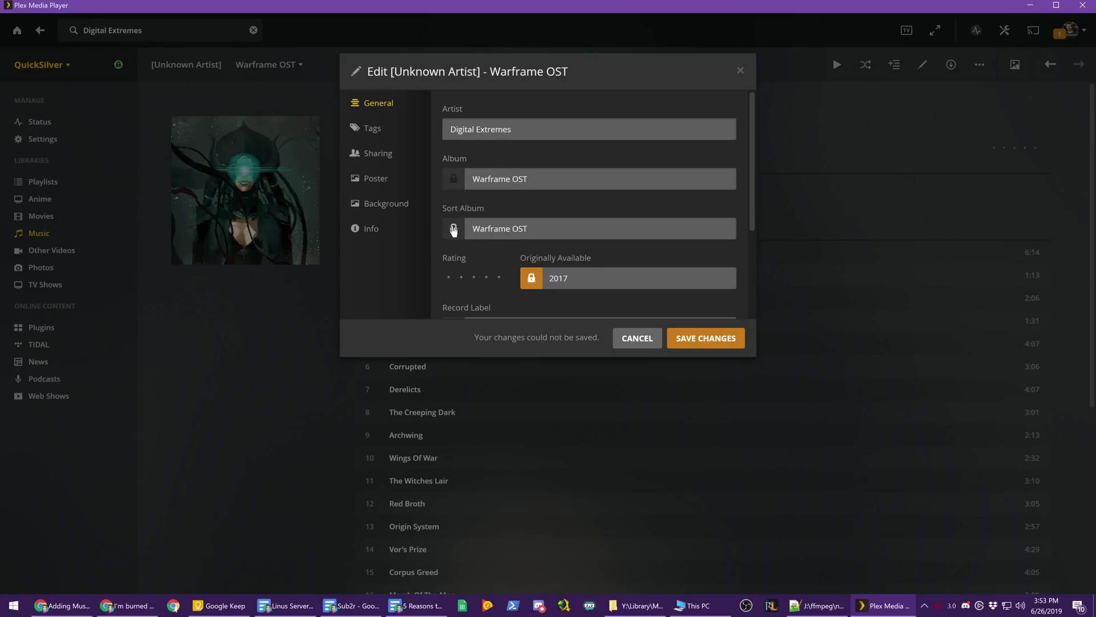
click(701, 342)
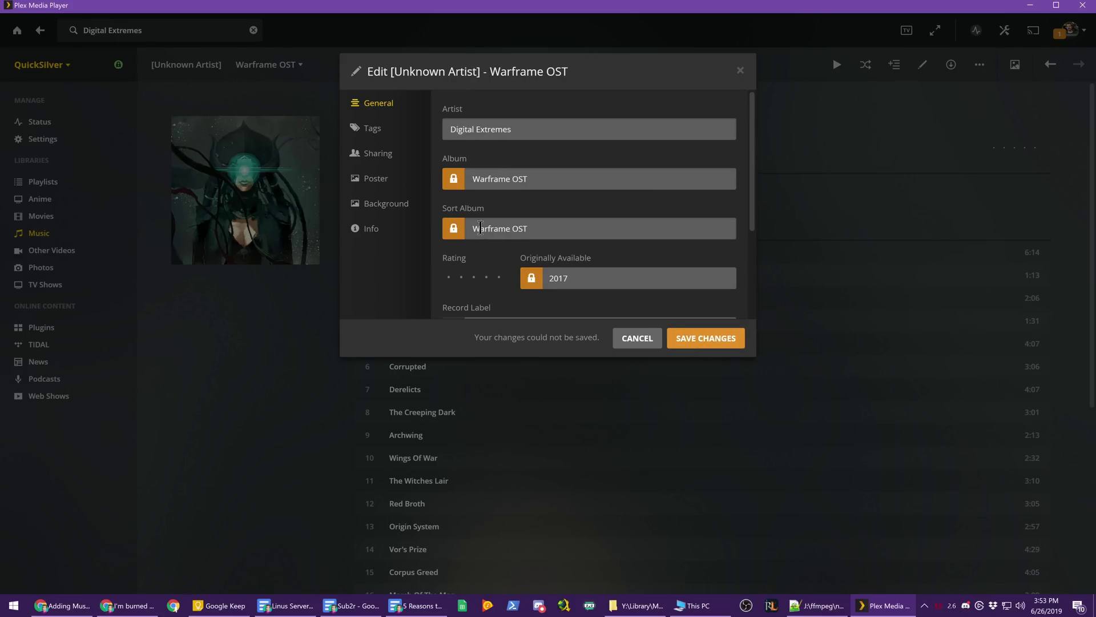
click(725, 340)
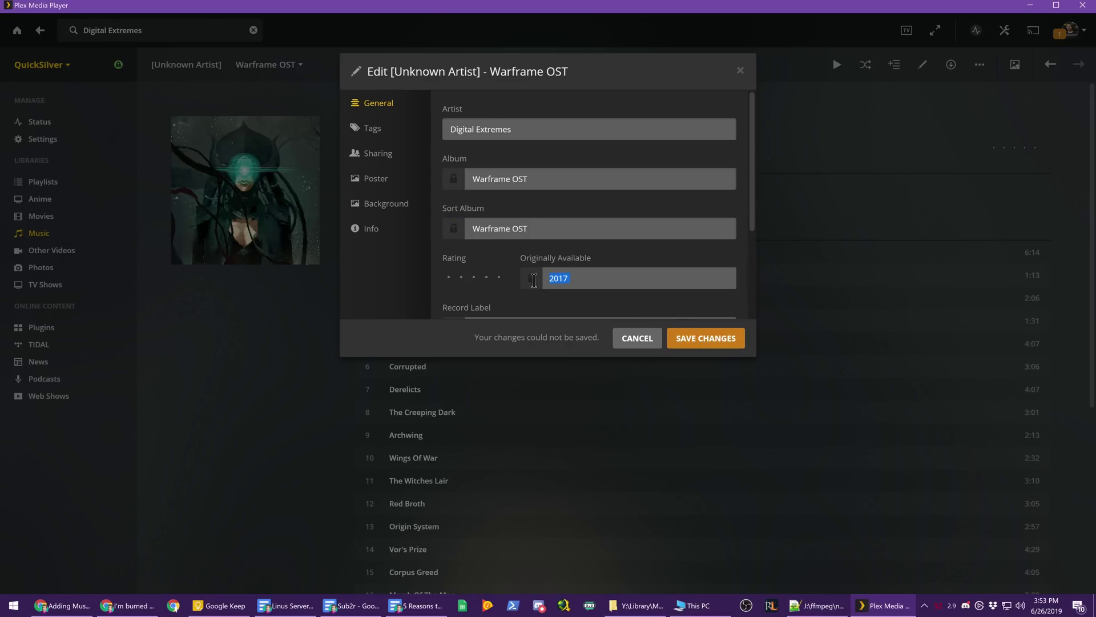
Clear the Originally Available date and save the album's artist and sort title changes.
click(600, 280)
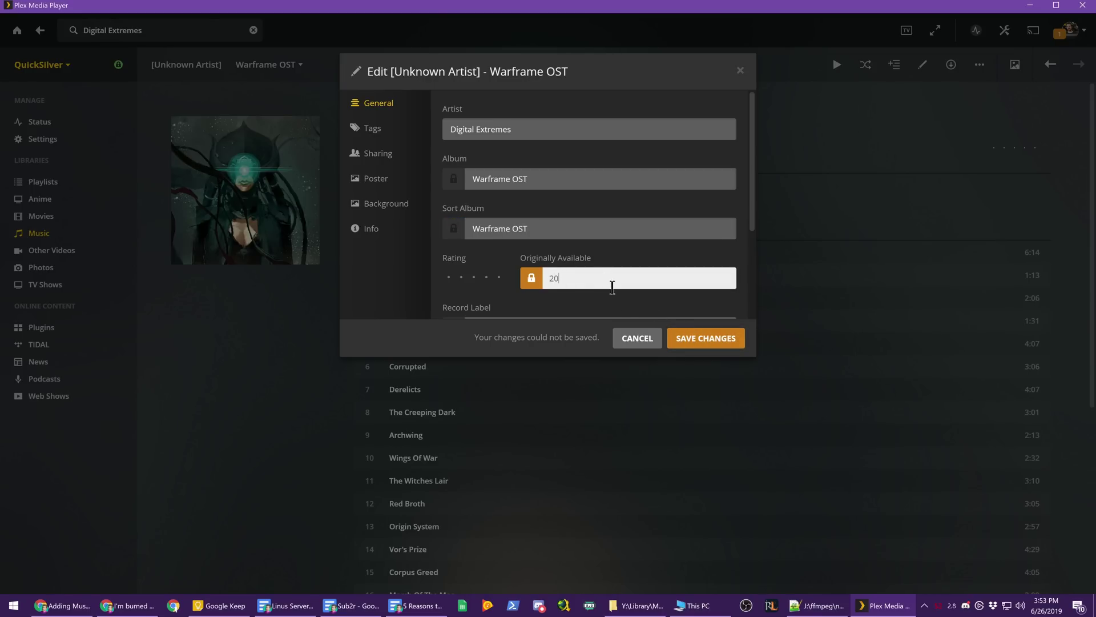
key(BackSpace)
key(BackSpace)
click(697, 337)
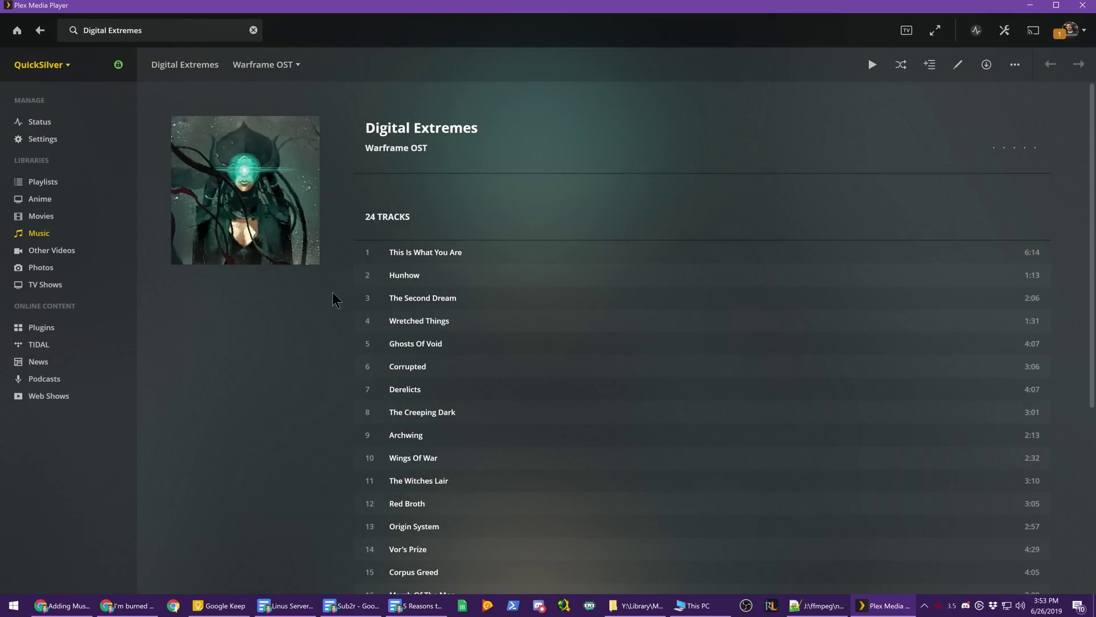
Open the Digital Extremes artist from the music library's D section and bring up its poster settings for editing.
scroll(545, 328, down, 5)
scroll(546, 329, up, 5)
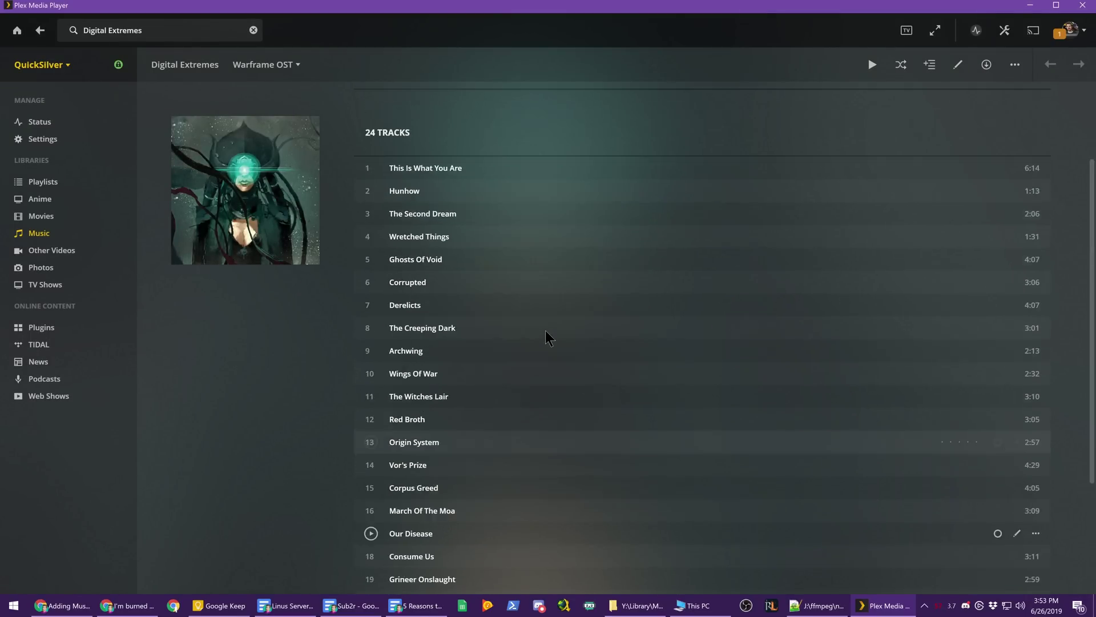
click(85, 233)
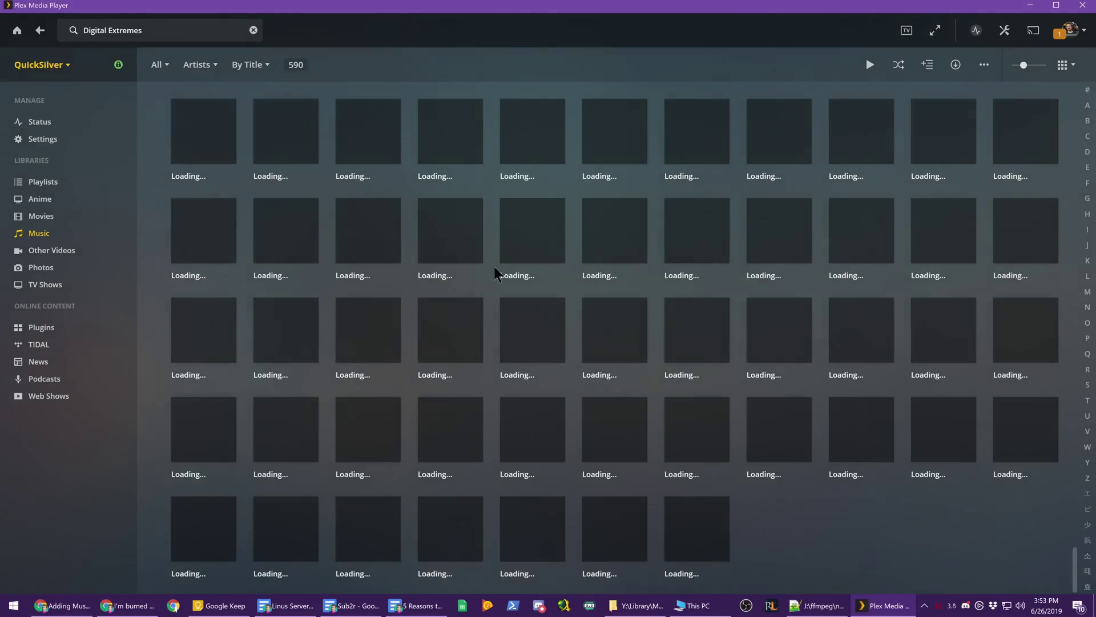
click(1088, 152)
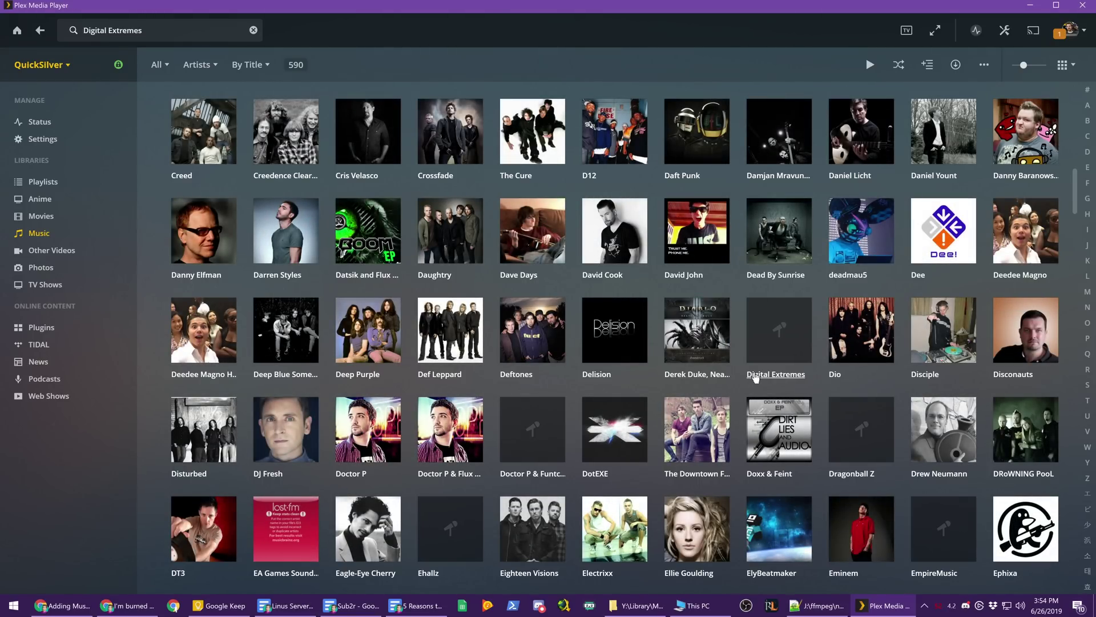
click(755, 375)
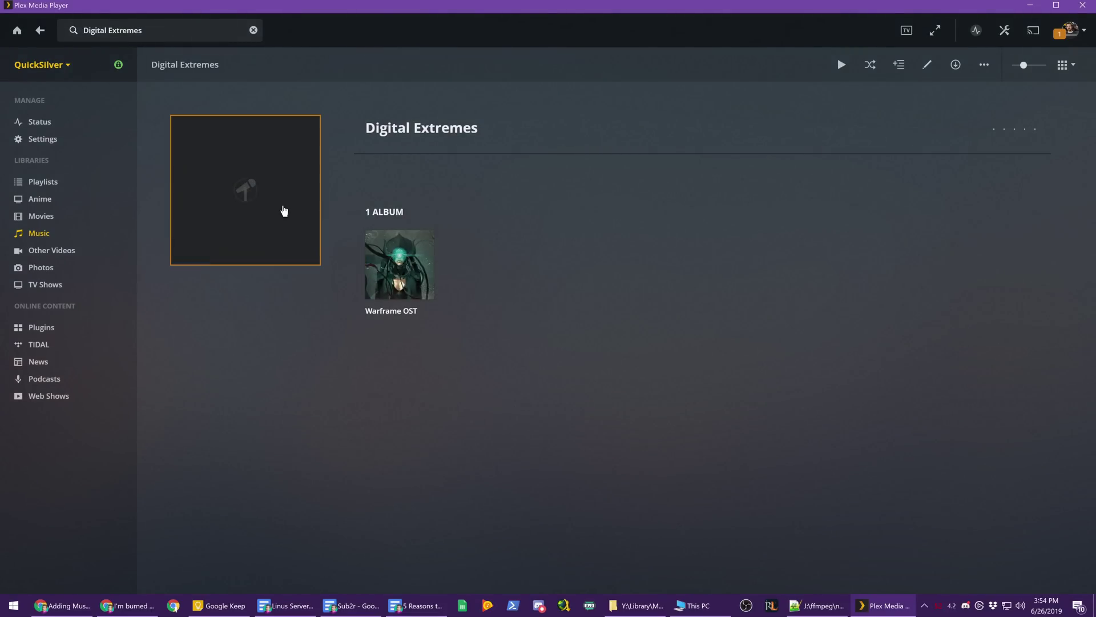
click(925, 69)
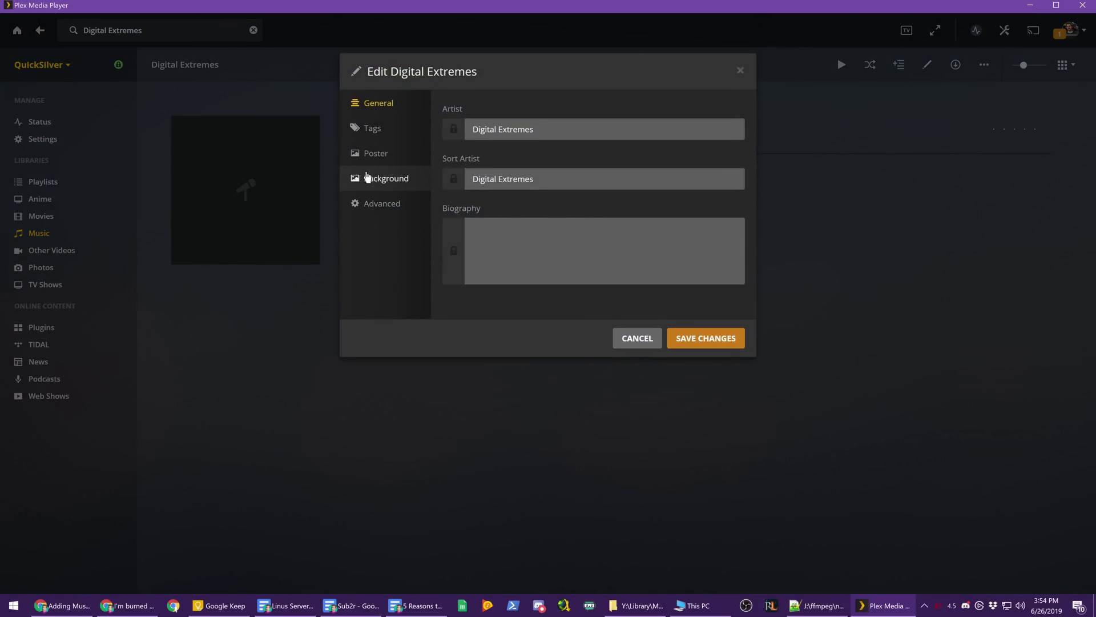
click(376, 157)
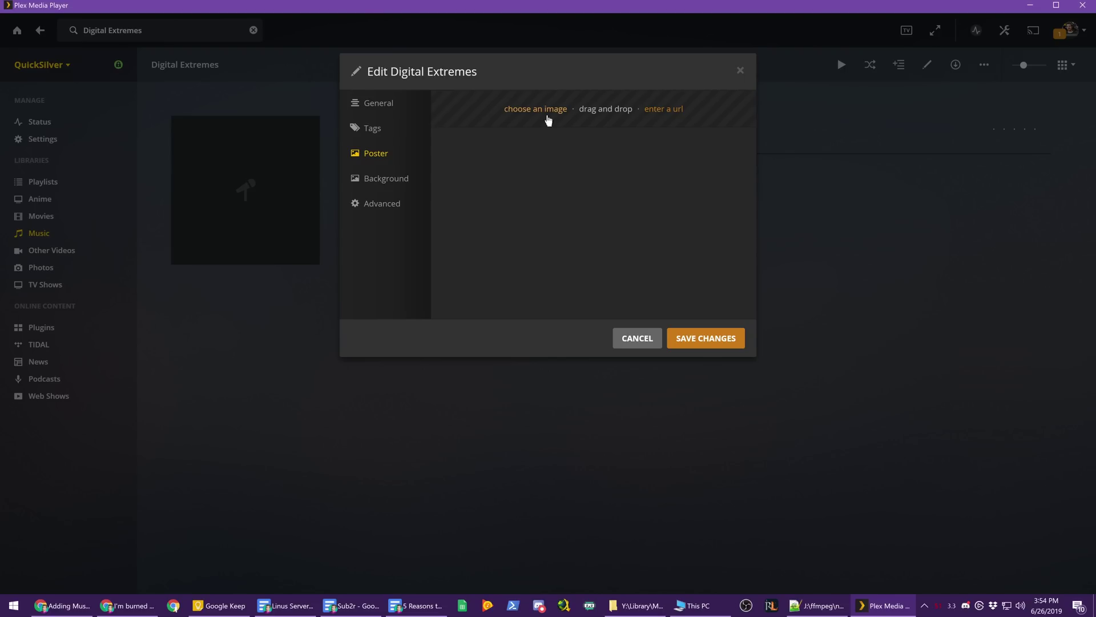
Try to add cover.jpg from the Warframe OST folder as the artist's poster, close the file windows and save the artist's changes.
click(334, 252)
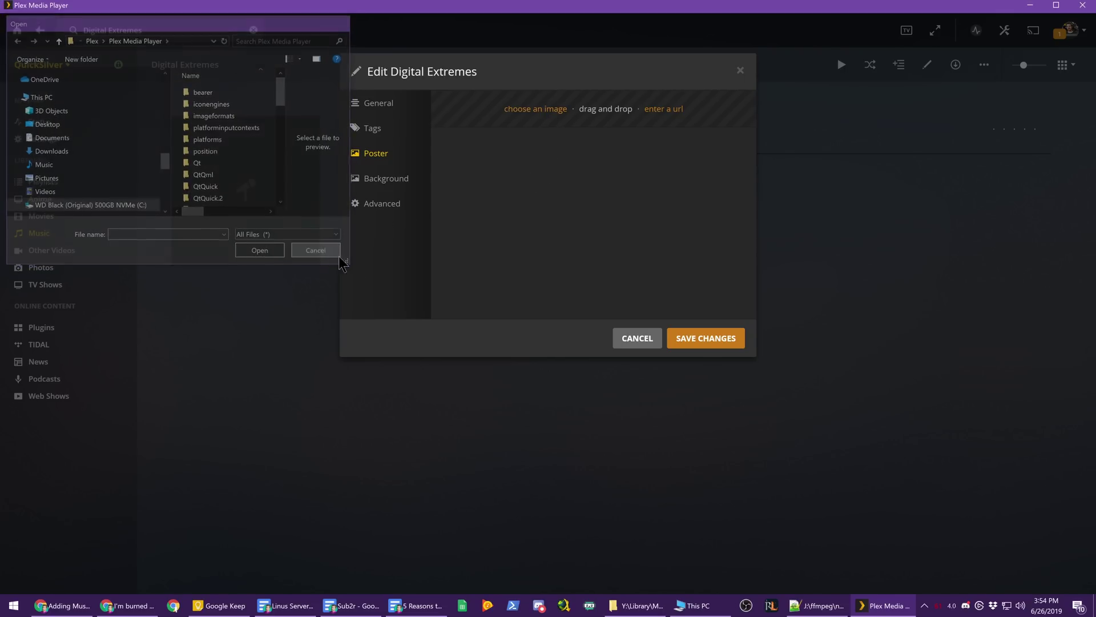
click(636, 606)
drag(466, 39, 494, 219)
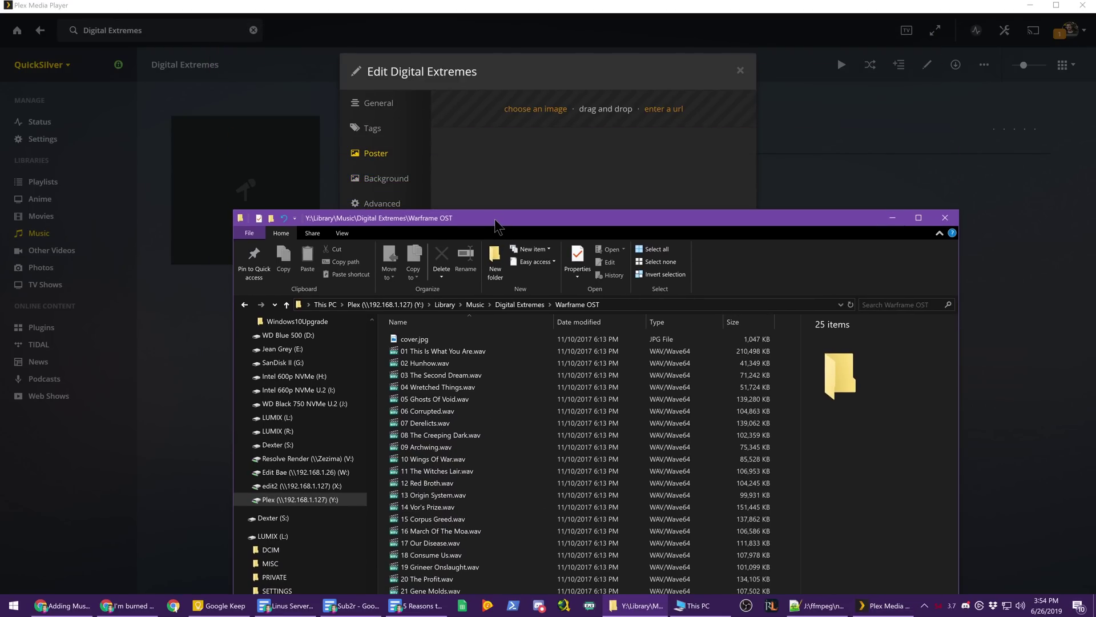
click(451, 340)
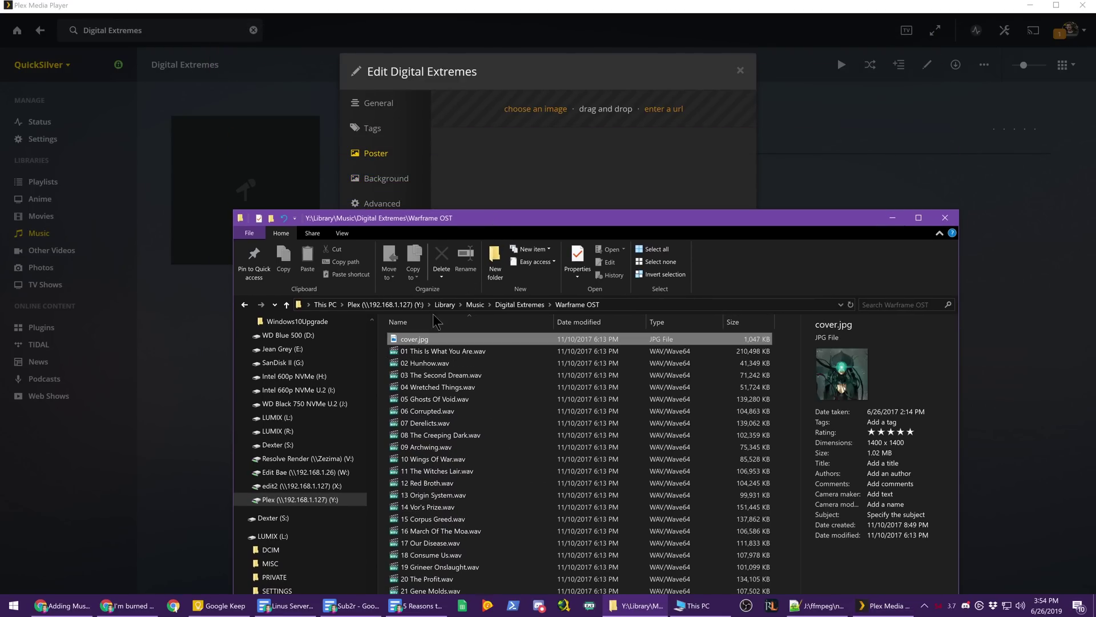
click(623, 109)
click(696, 605)
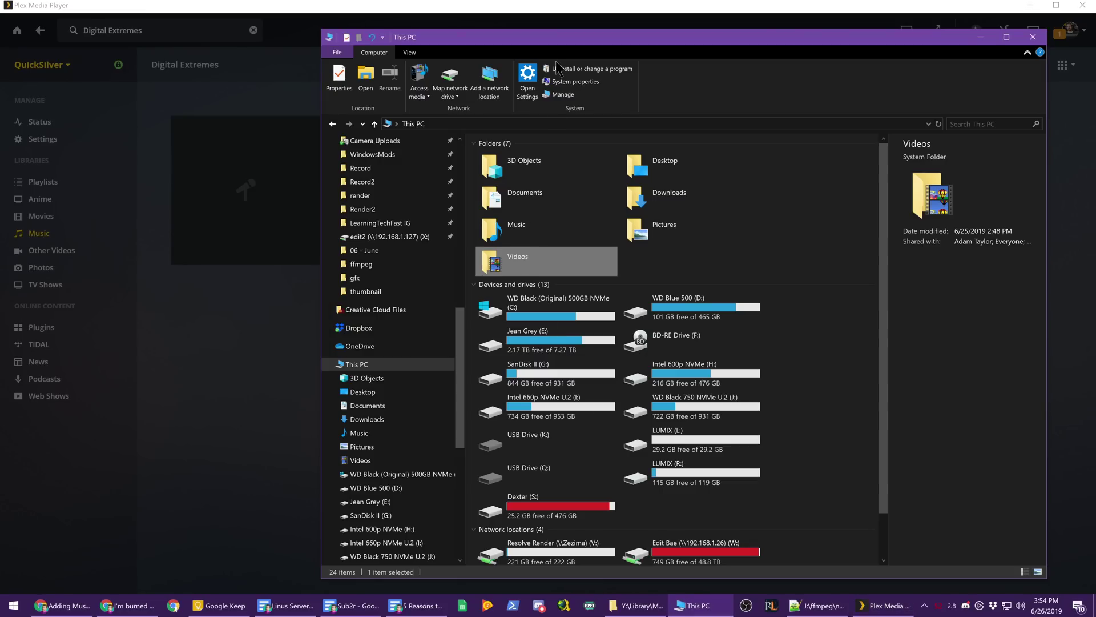
click(1032, 37)
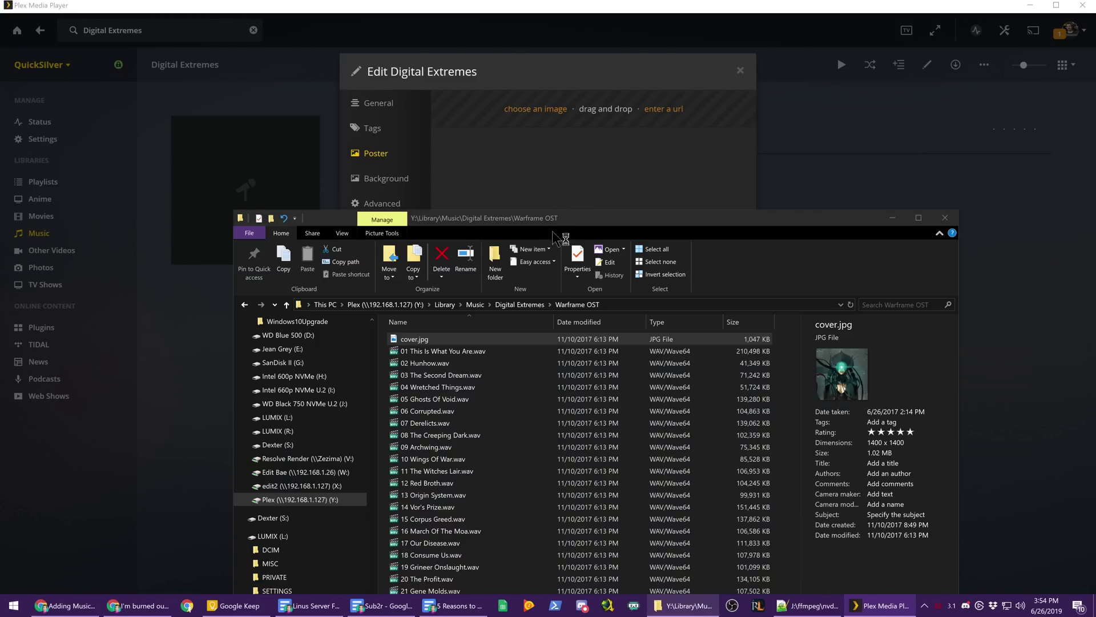
key(alt+F4)
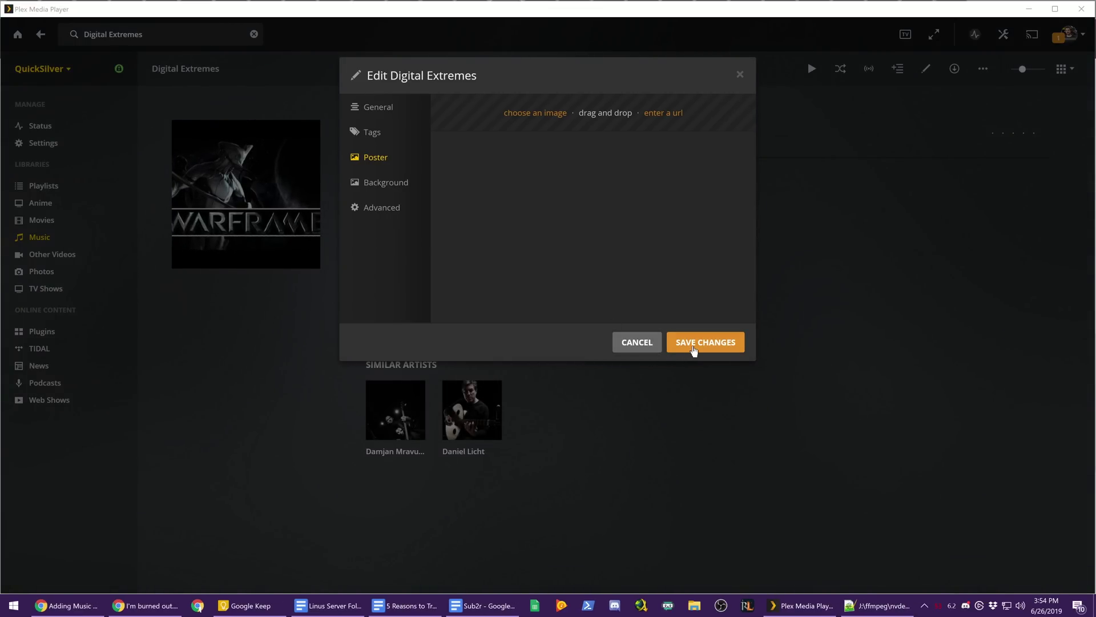
click(700, 343)
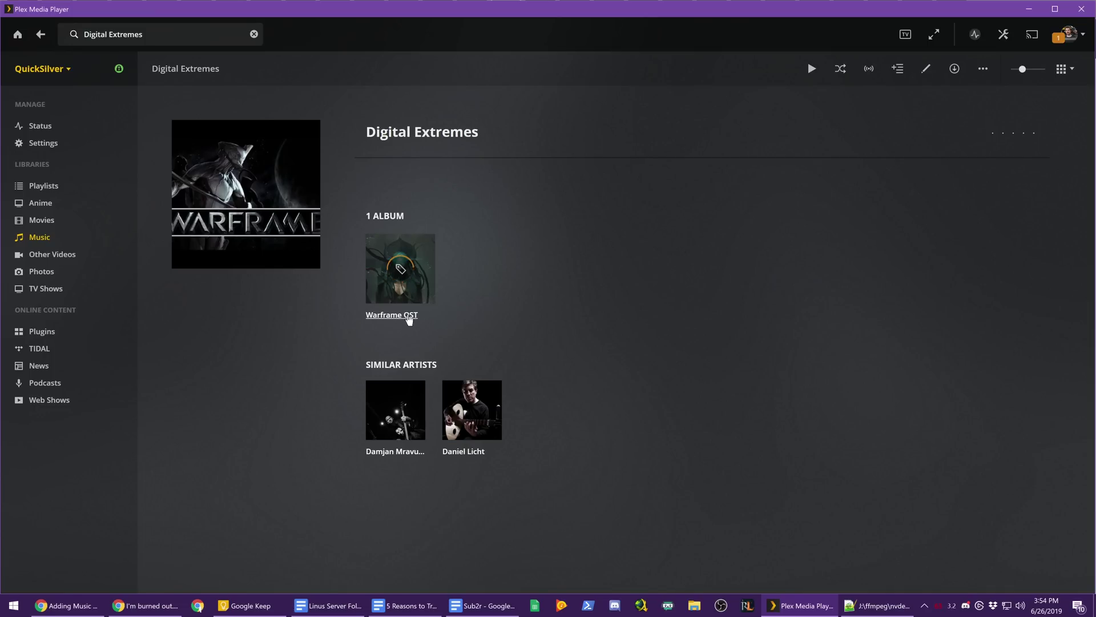
Open the artist's Warframe OST album and bring up its background image settings for editing.
click(409, 315)
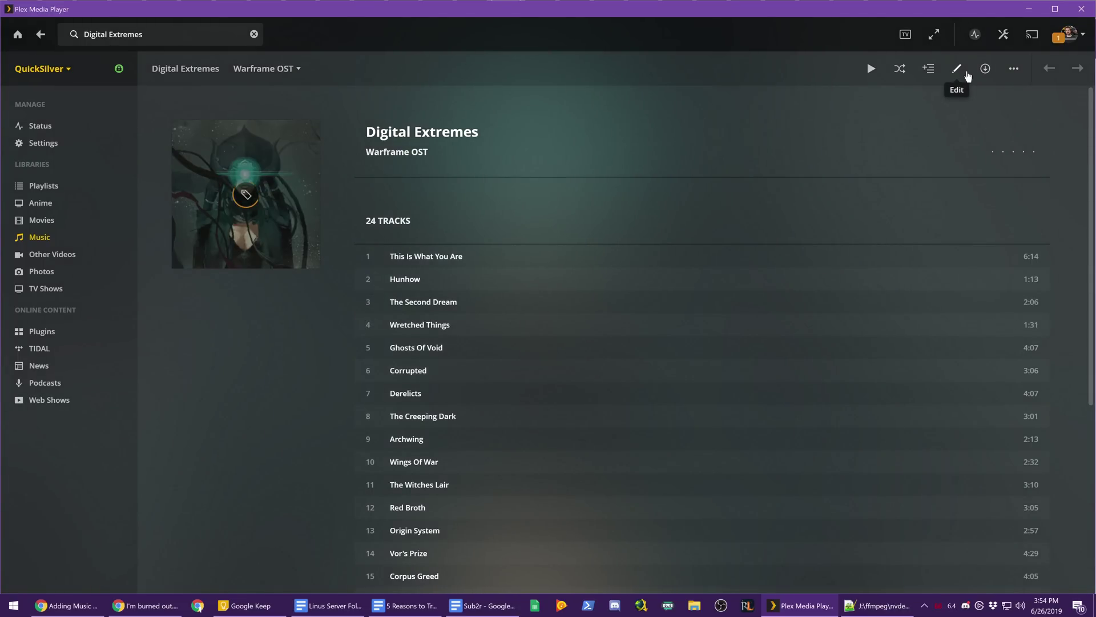
click(957, 69)
click(386, 183)
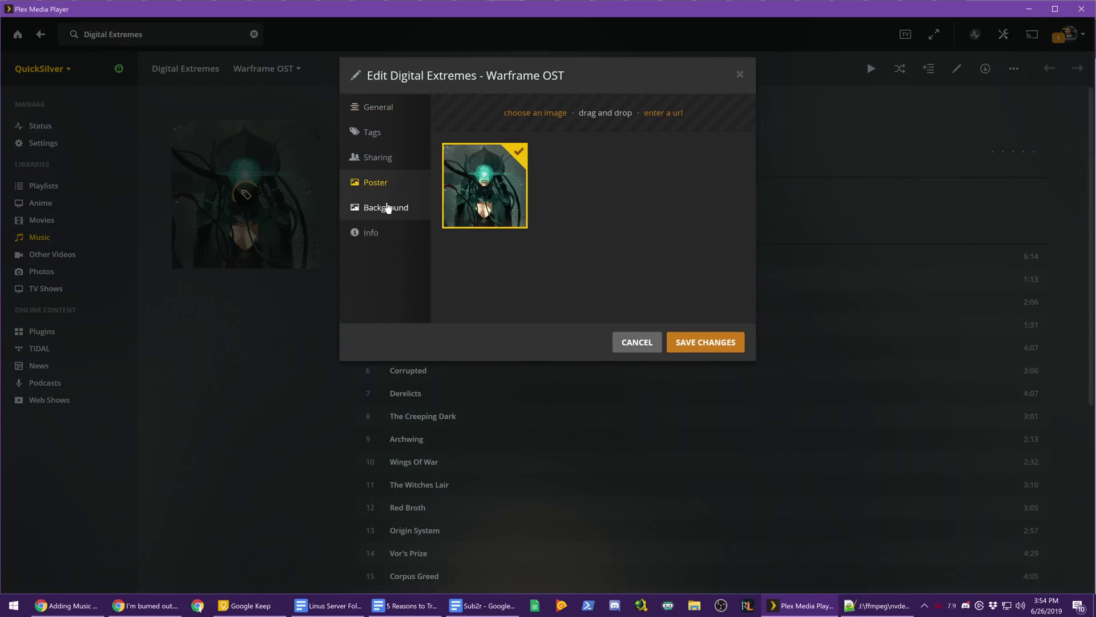
click(388, 208)
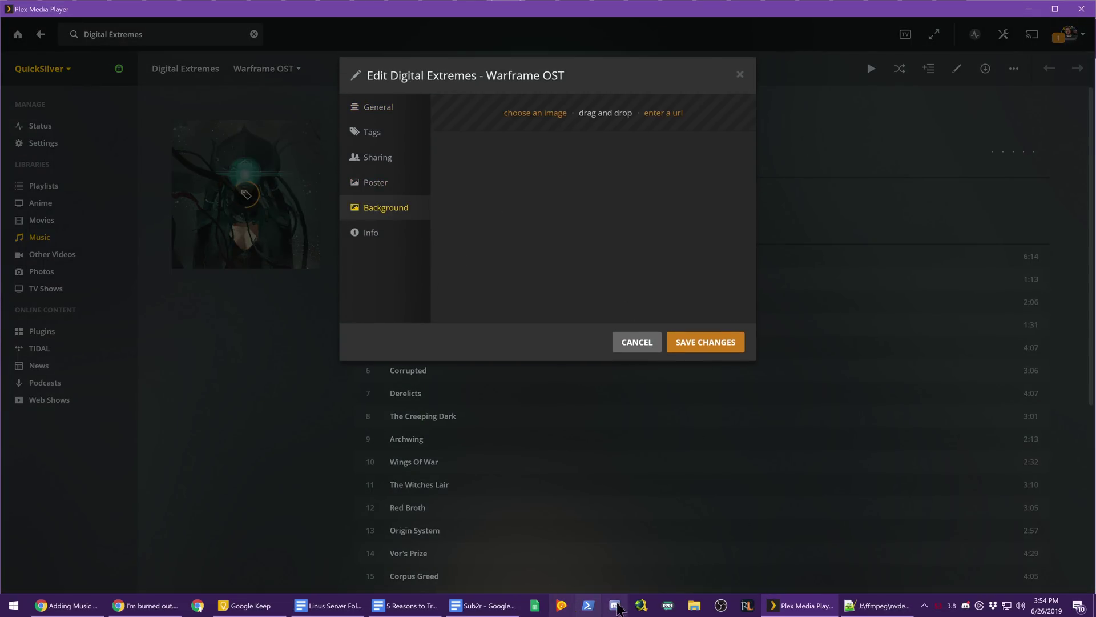
In File Explorer, open the Library\Music\Digital Extremes\Warframe OST folder on the Plex network drive (Y:).
click(695, 606)
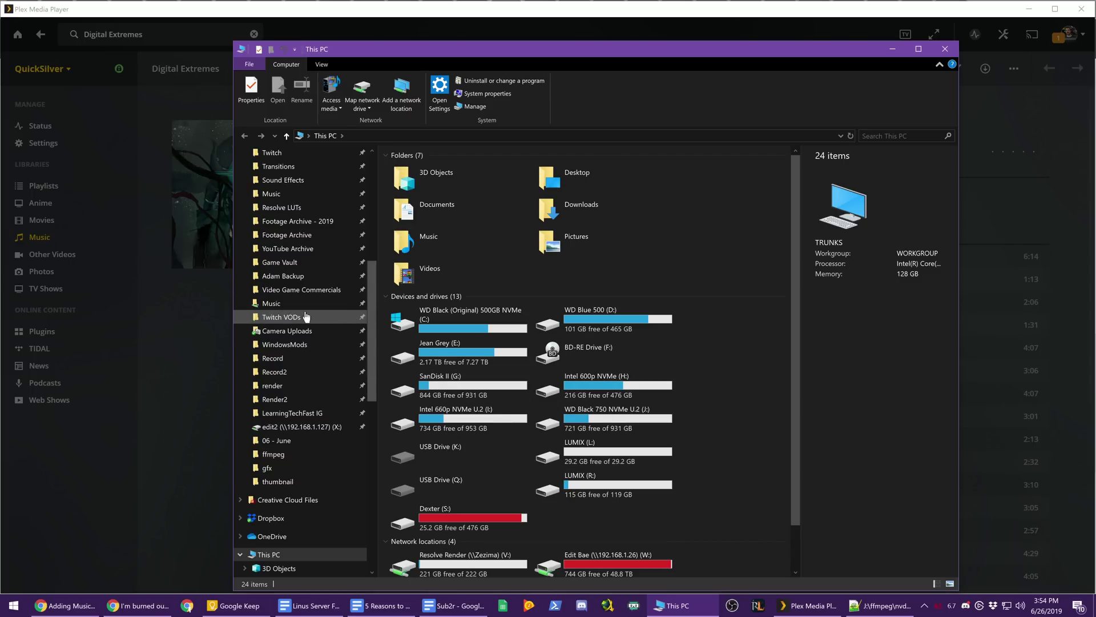
scroll(486, 471, down, 1)
double_click(577, 551)
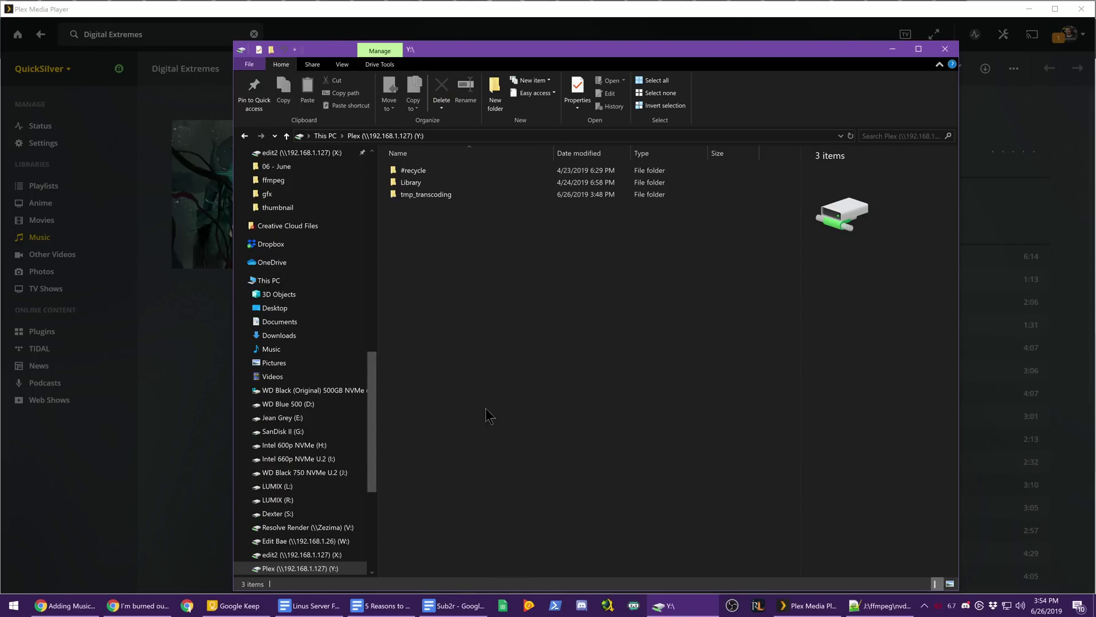
double_click(409, 190)
double_click(410, 206)
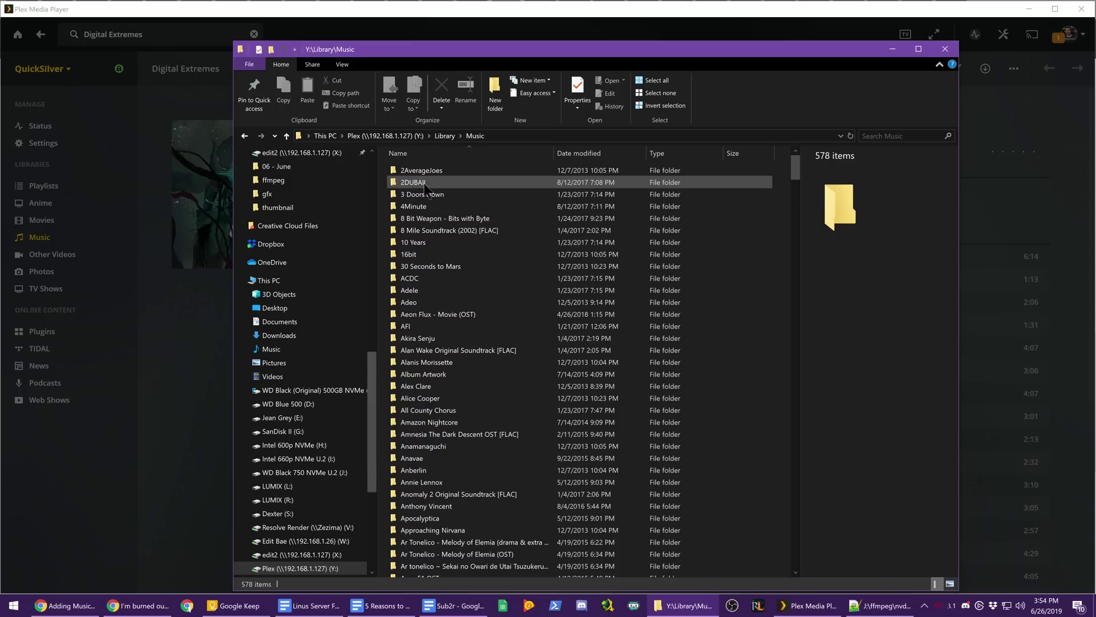
click(435, 398)
key(d)
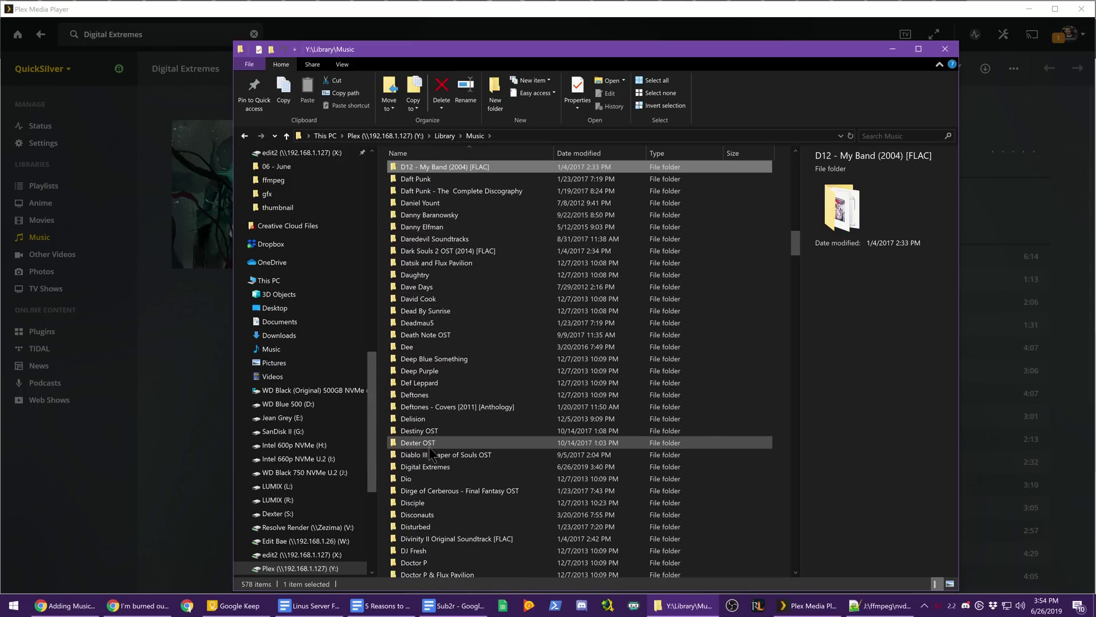
double_click(425, 466)
double_click(423, 171)
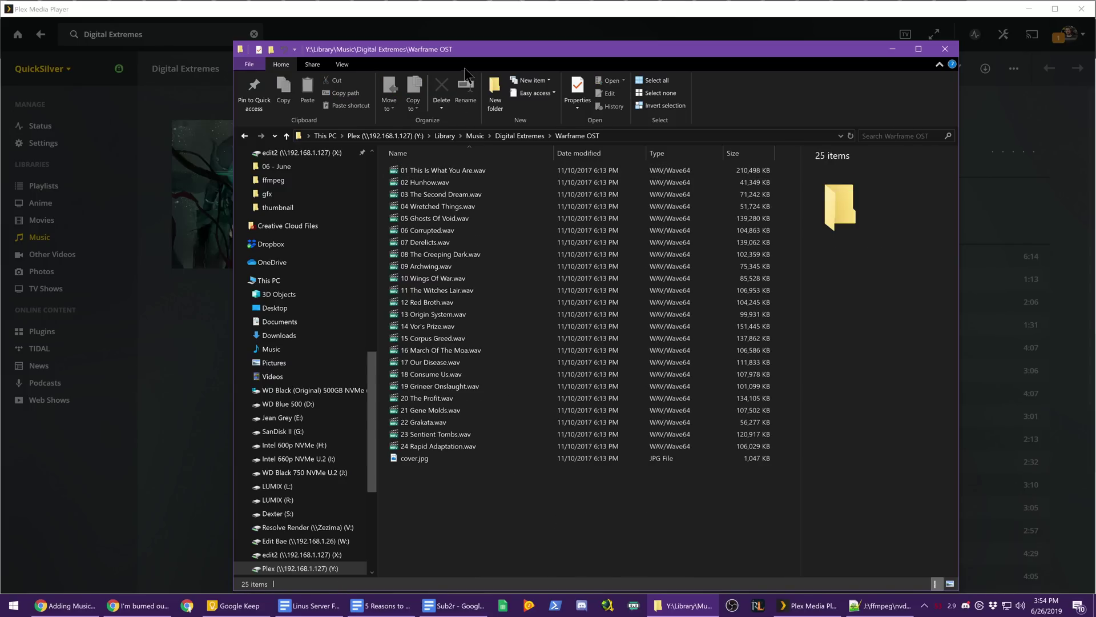
Try to add cover.jpg as the Warframe OST album's background image, and cancel the album edit.
drag(495, 54, 840, 59)
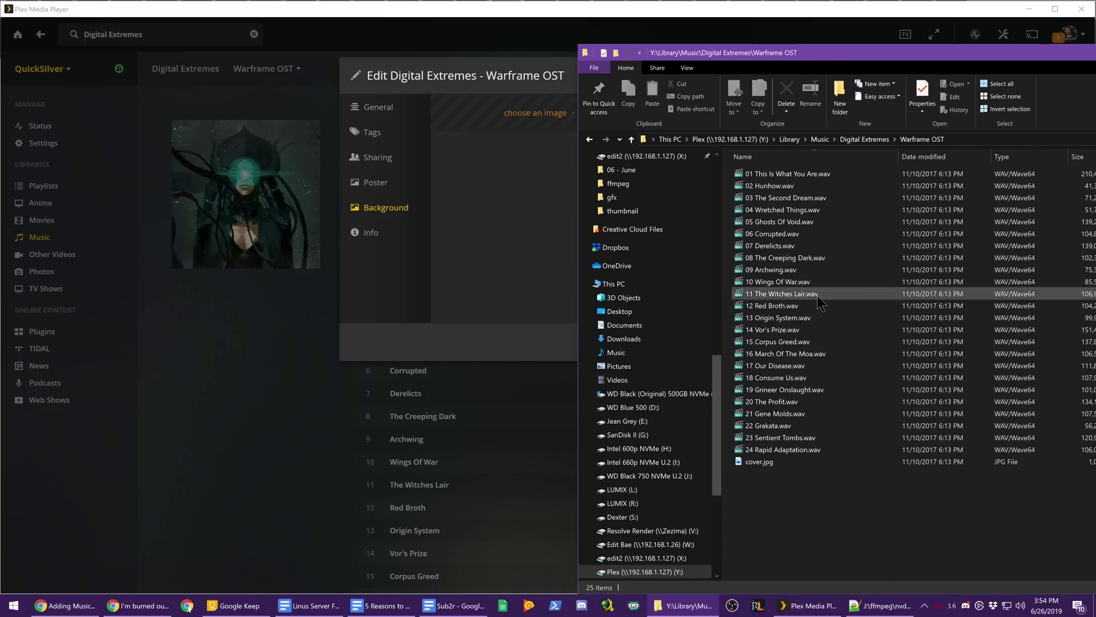
drag(759, 461, 566, 218)
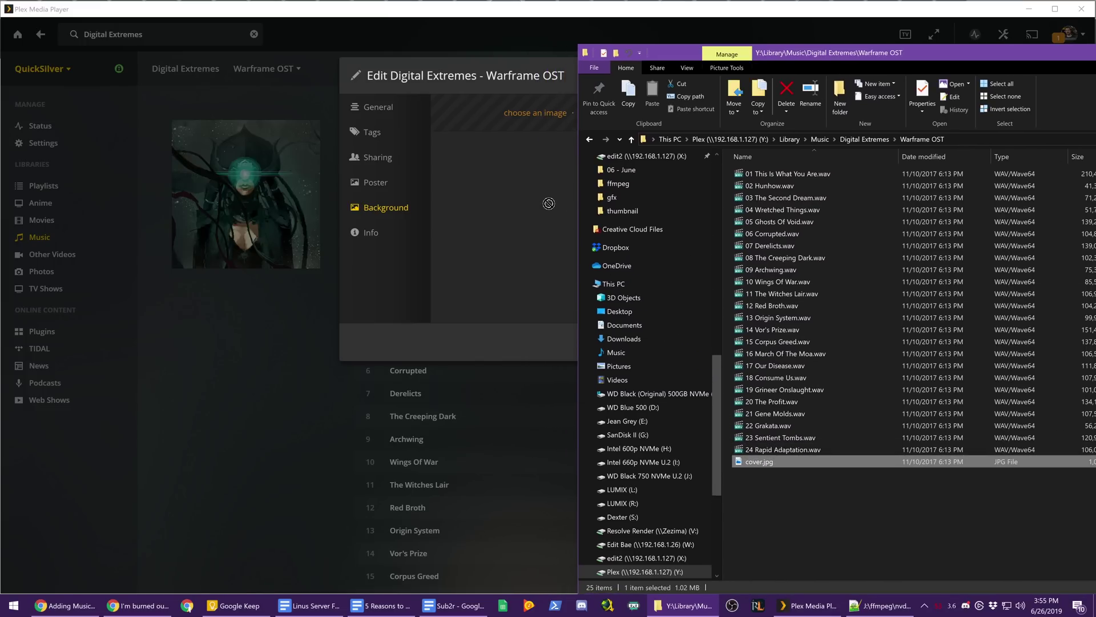
click(558, 100)
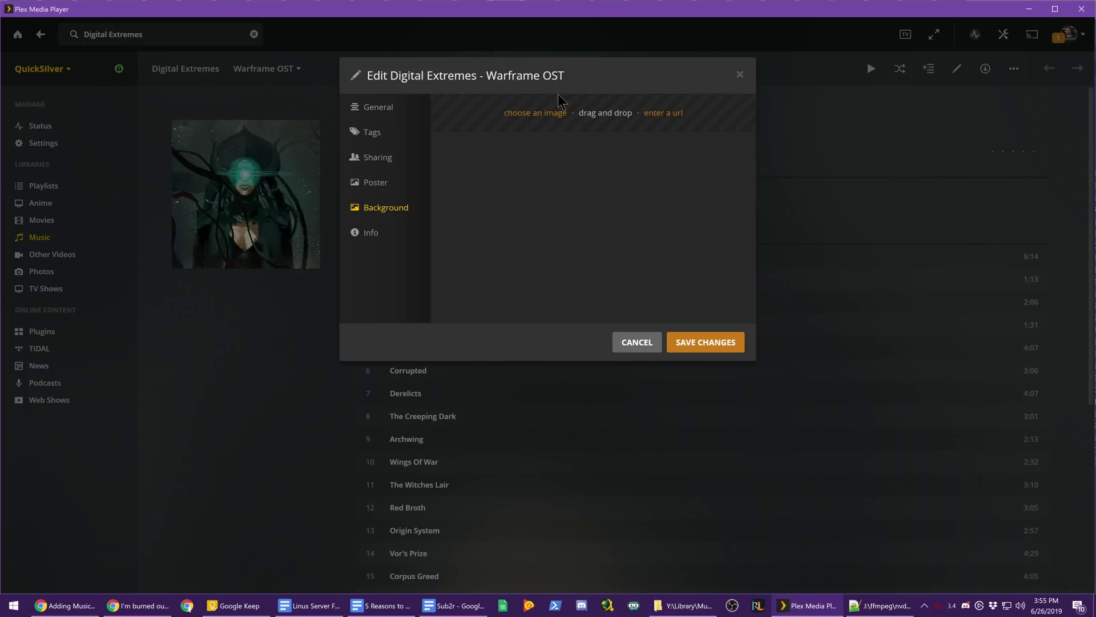
click(635, 341)
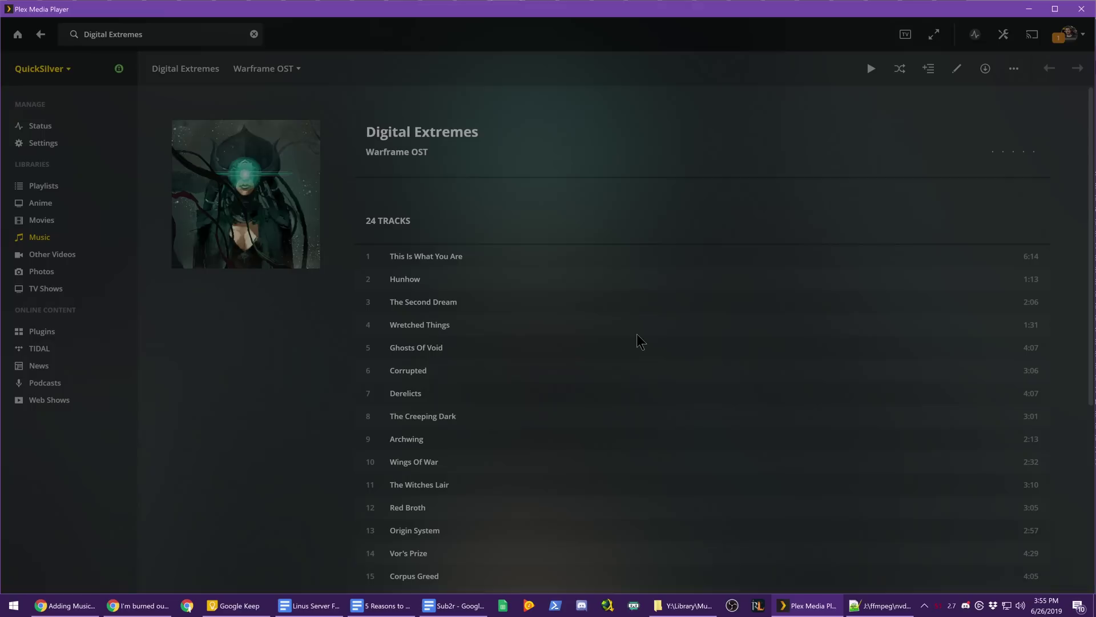
Add the genres Soundtrack, Soundtracks, Game Soundtrack and OST to the Warframe OST album and save the changes.
click(956, 68)
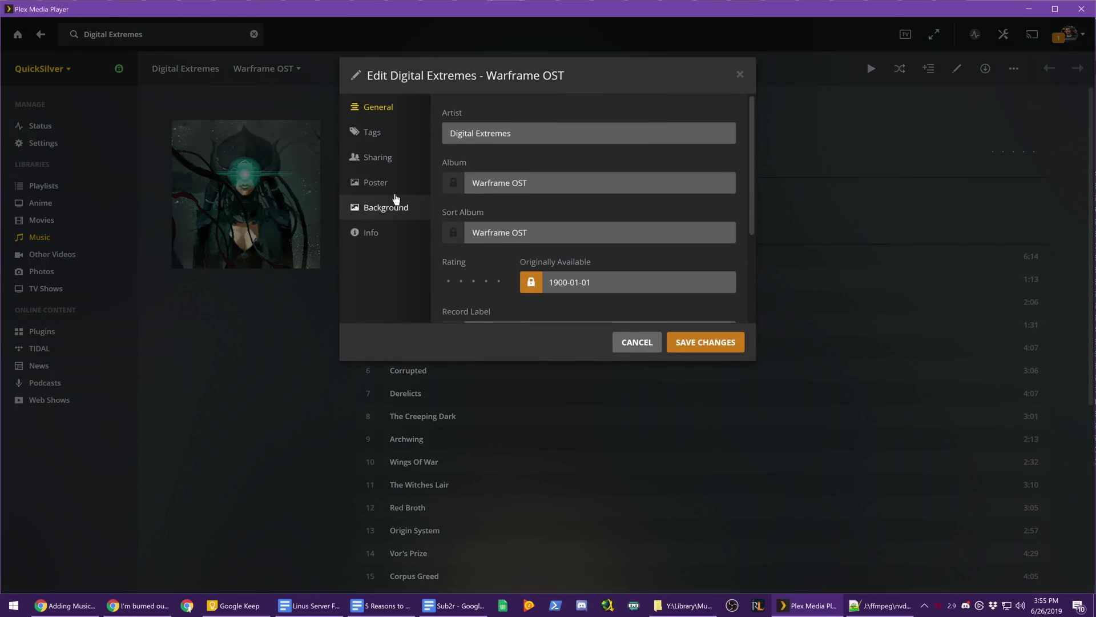
click(379, 133)
click(504, 139)
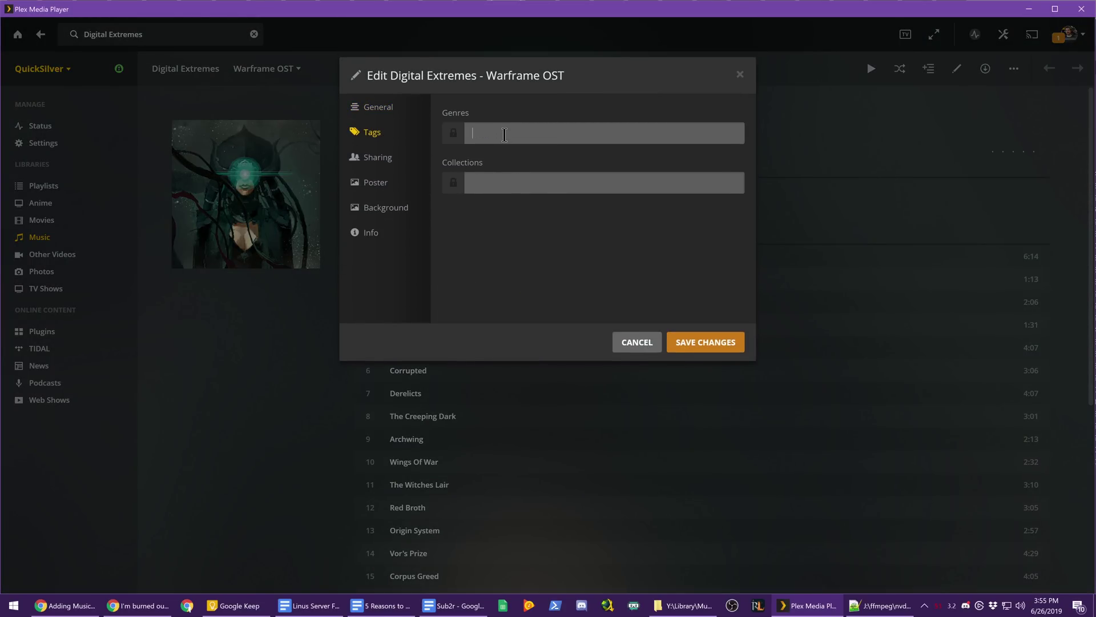
text(soundtra)
click(513, 178)
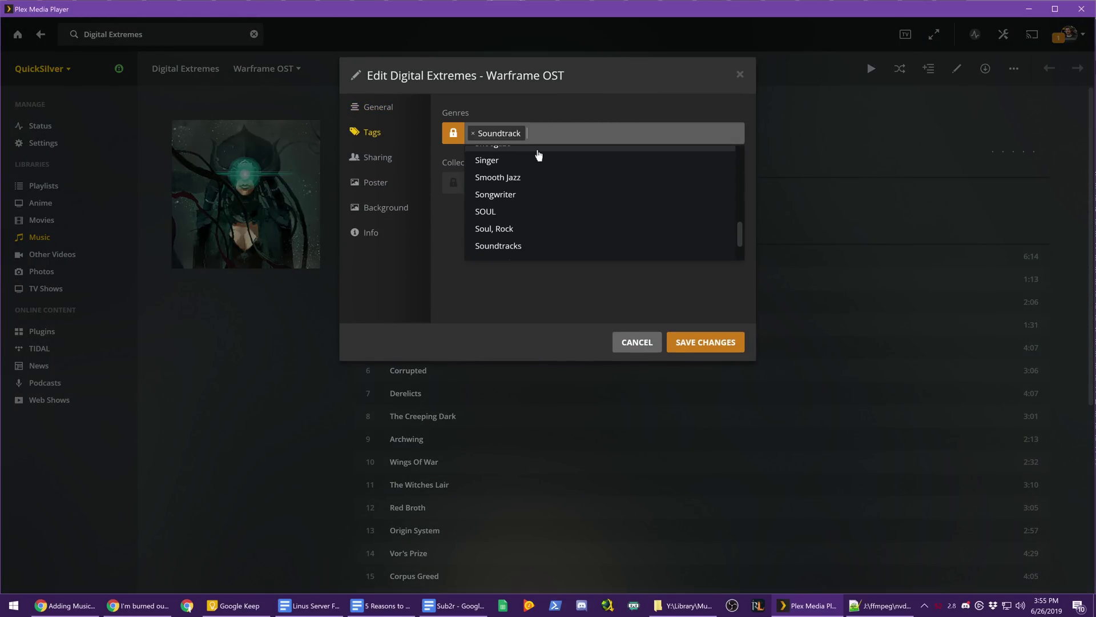
text(soundtr)
click(532, 173)
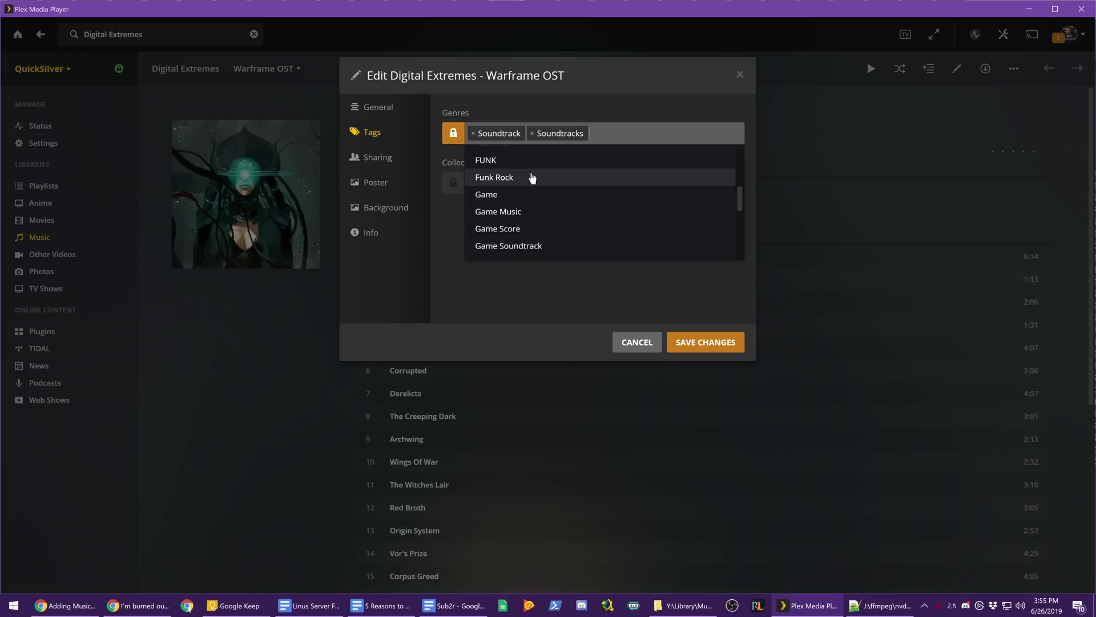
text(s Game Soundtrack)
click(531, 174)
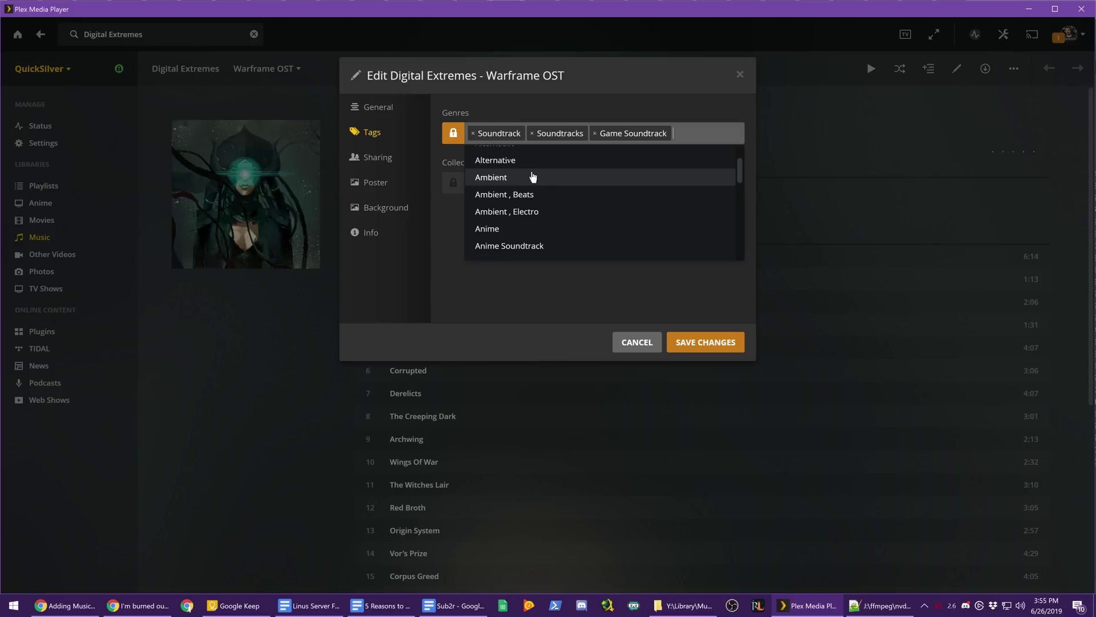
text(ost)
click(541, 170)
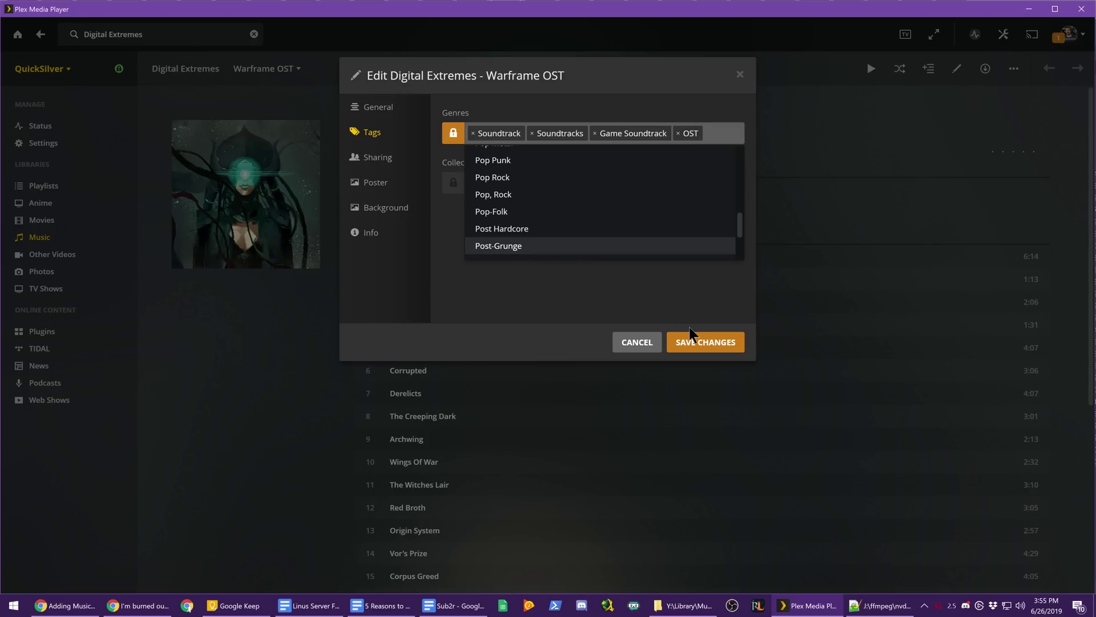
click(690, 343)
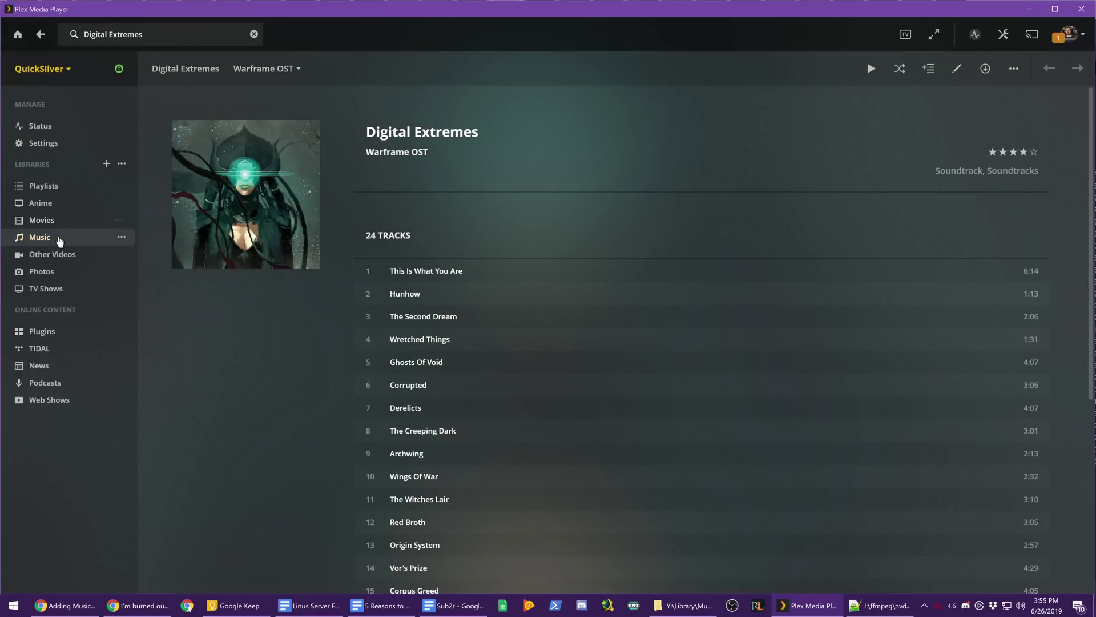
Maximize the player window and open the 2013 [Unknown Album] of [Unknown Artist] from the music library.
click(56, 238)
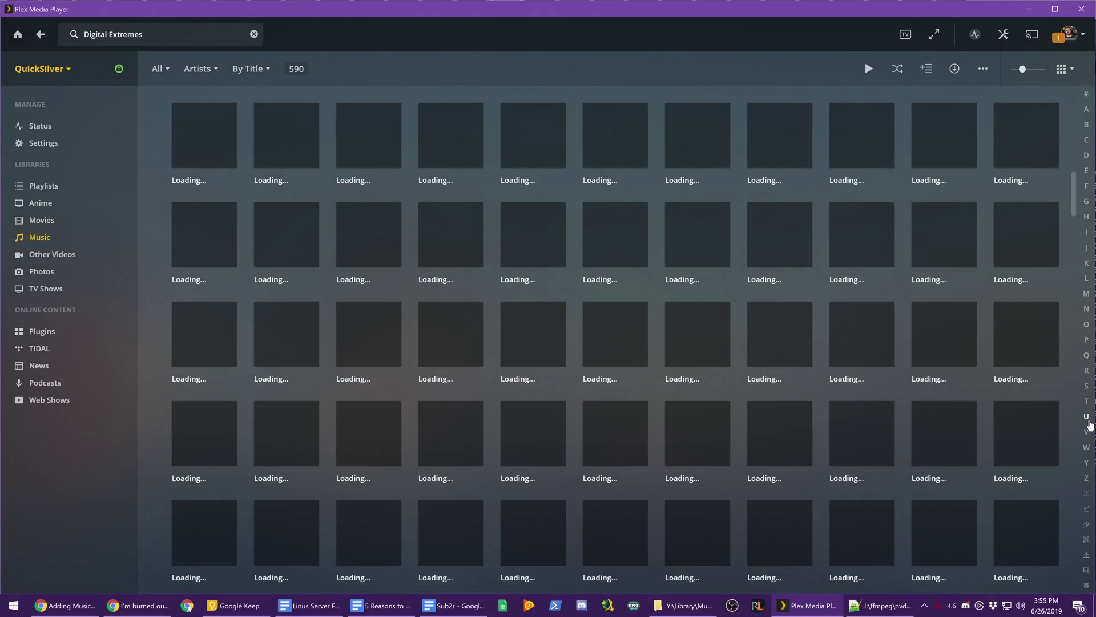
click(1089, 421)
click(1056, 10)
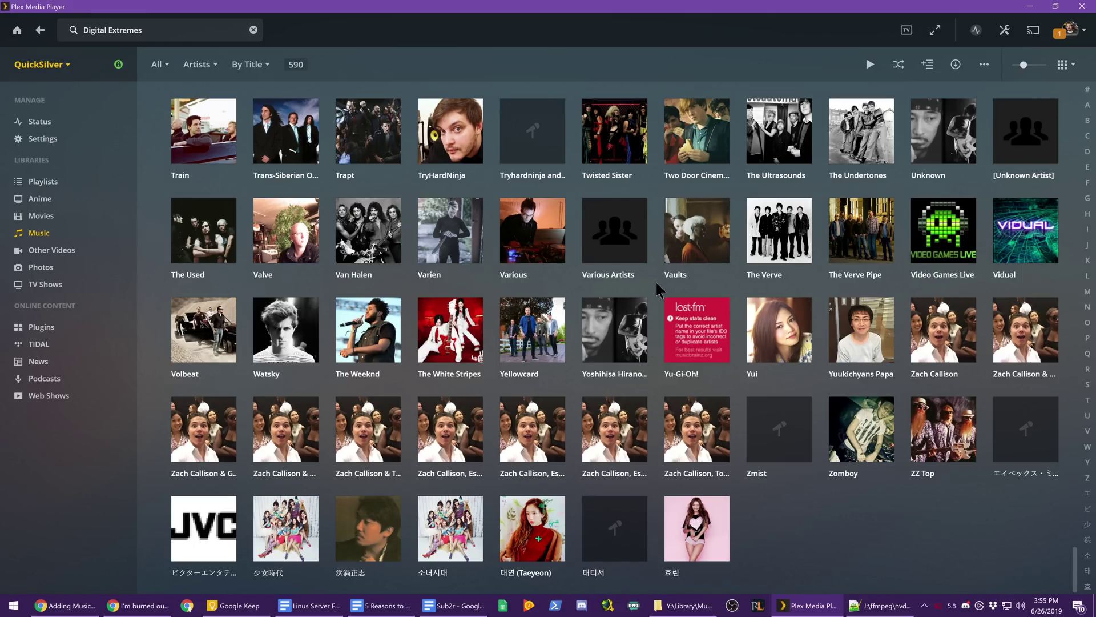
click(1007, 176)
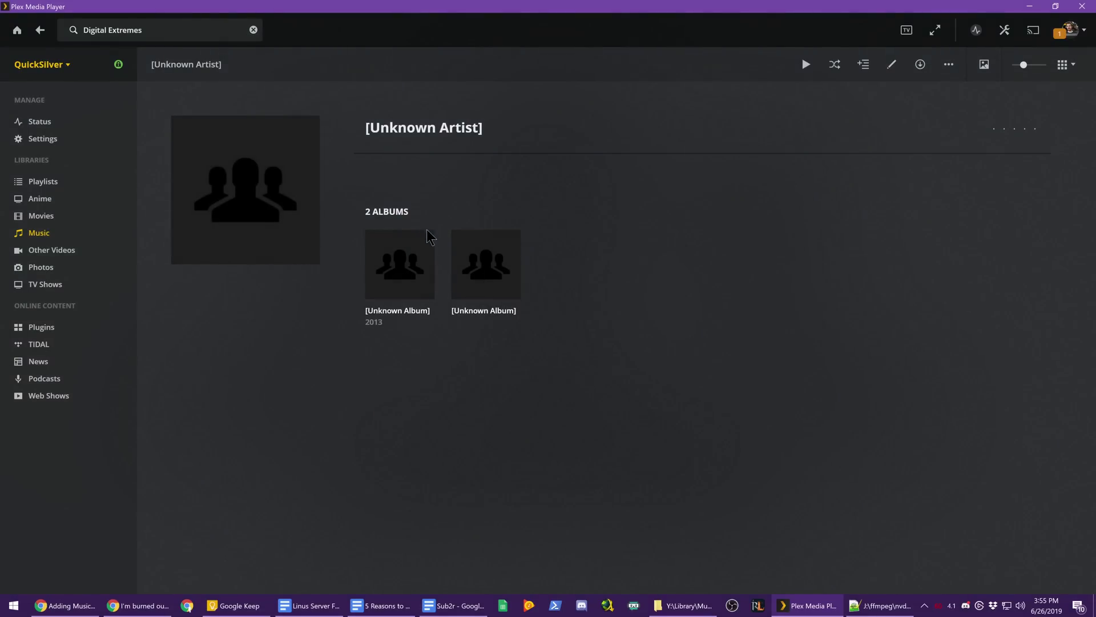
click(407, 311)
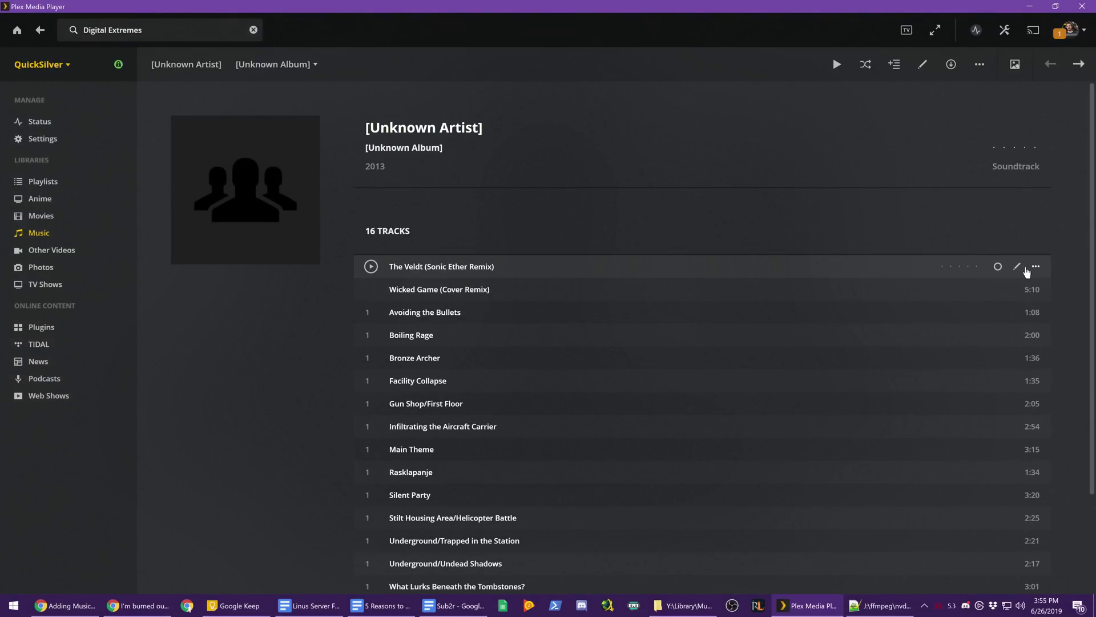
Edit the track "The Veldt (Sonic Ether Remix)" and start its new album name with "Sonic".
click(1019, 267)
triple_click(505, 178)
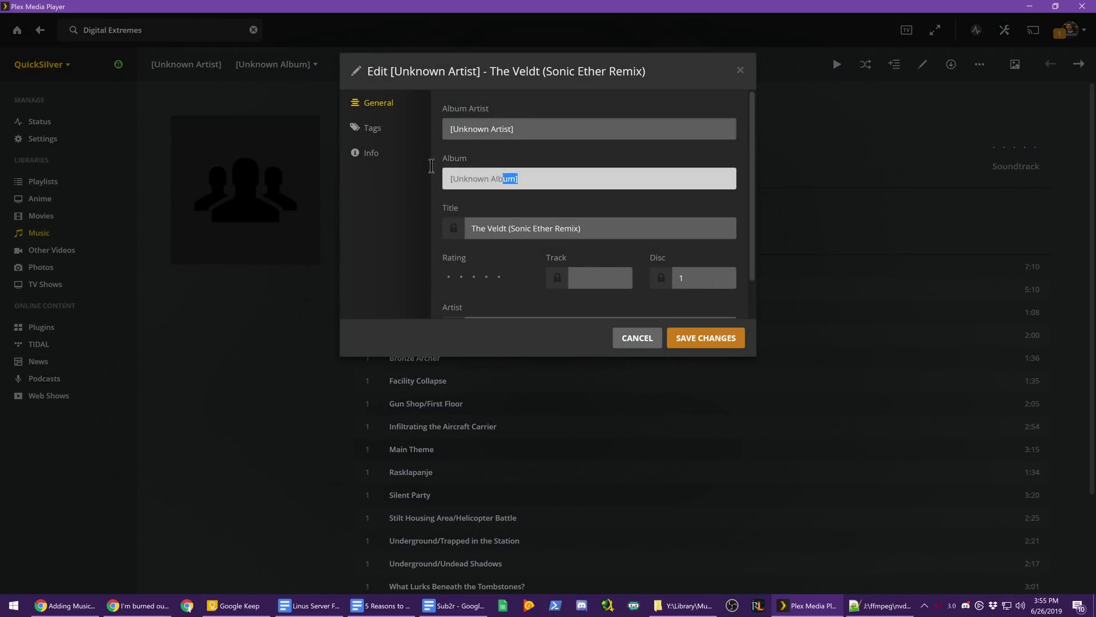
text(Sonic)
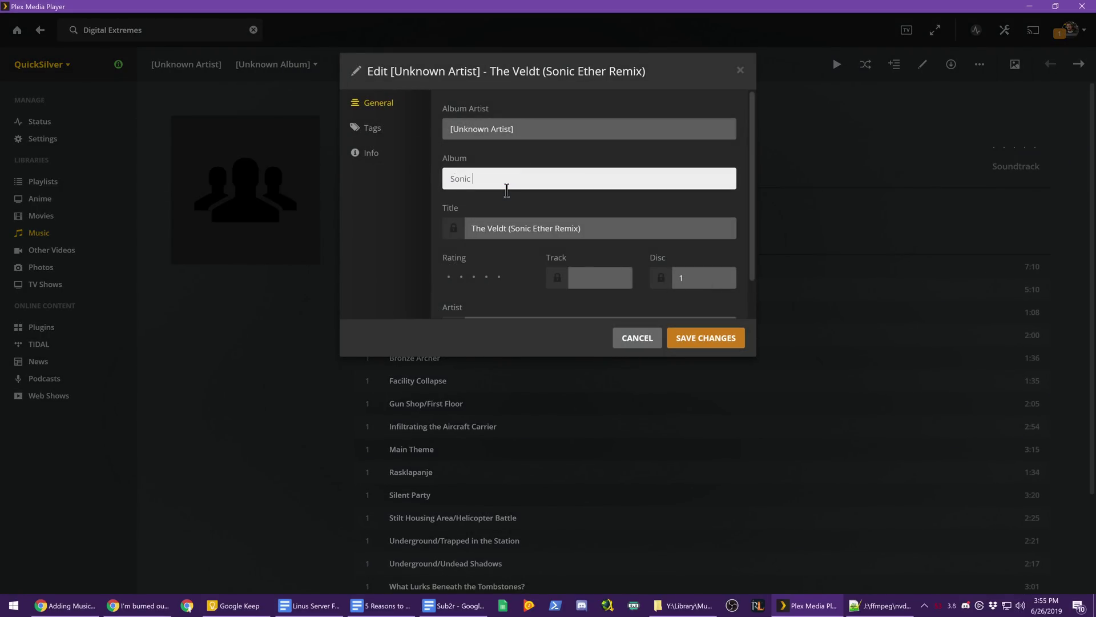